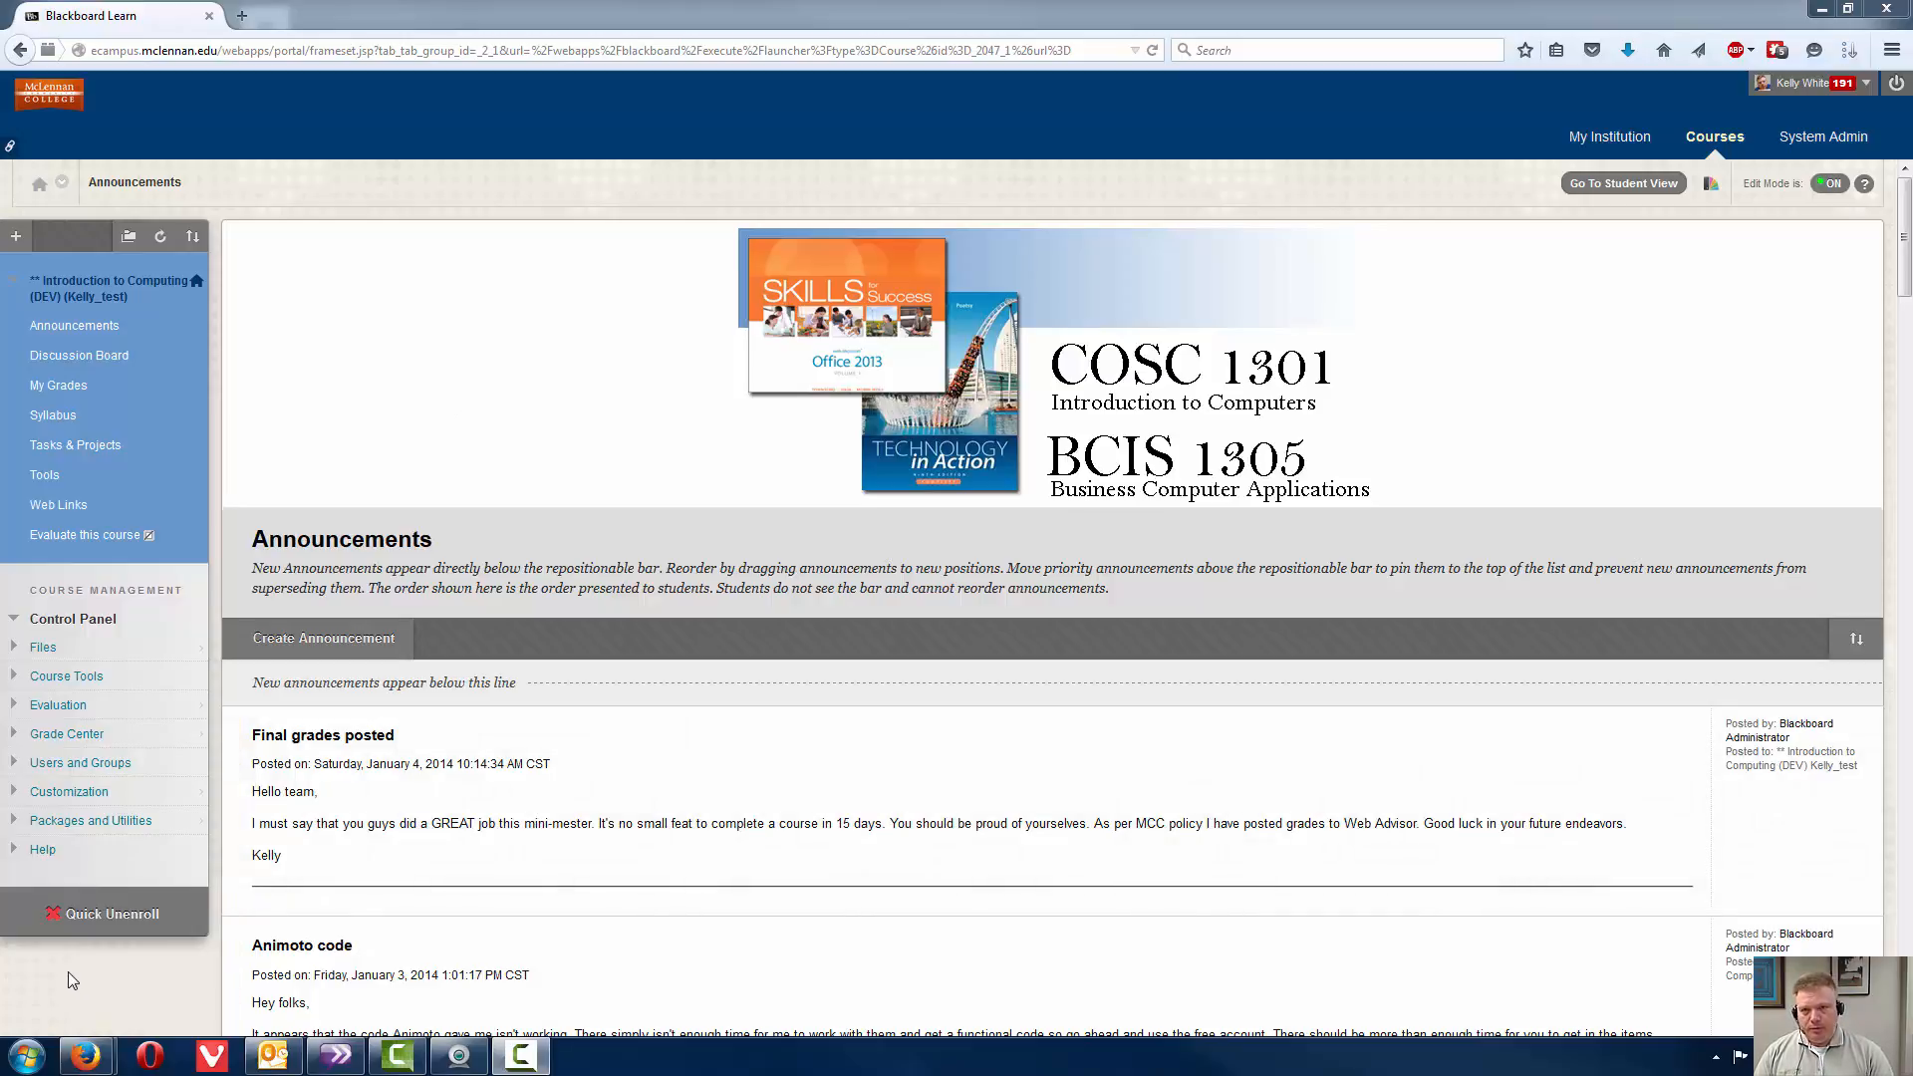
Open the Export/Archive Course page for the source Introduction to Computing course.
{"action": "left_click", "coordinate": [93, 828]}
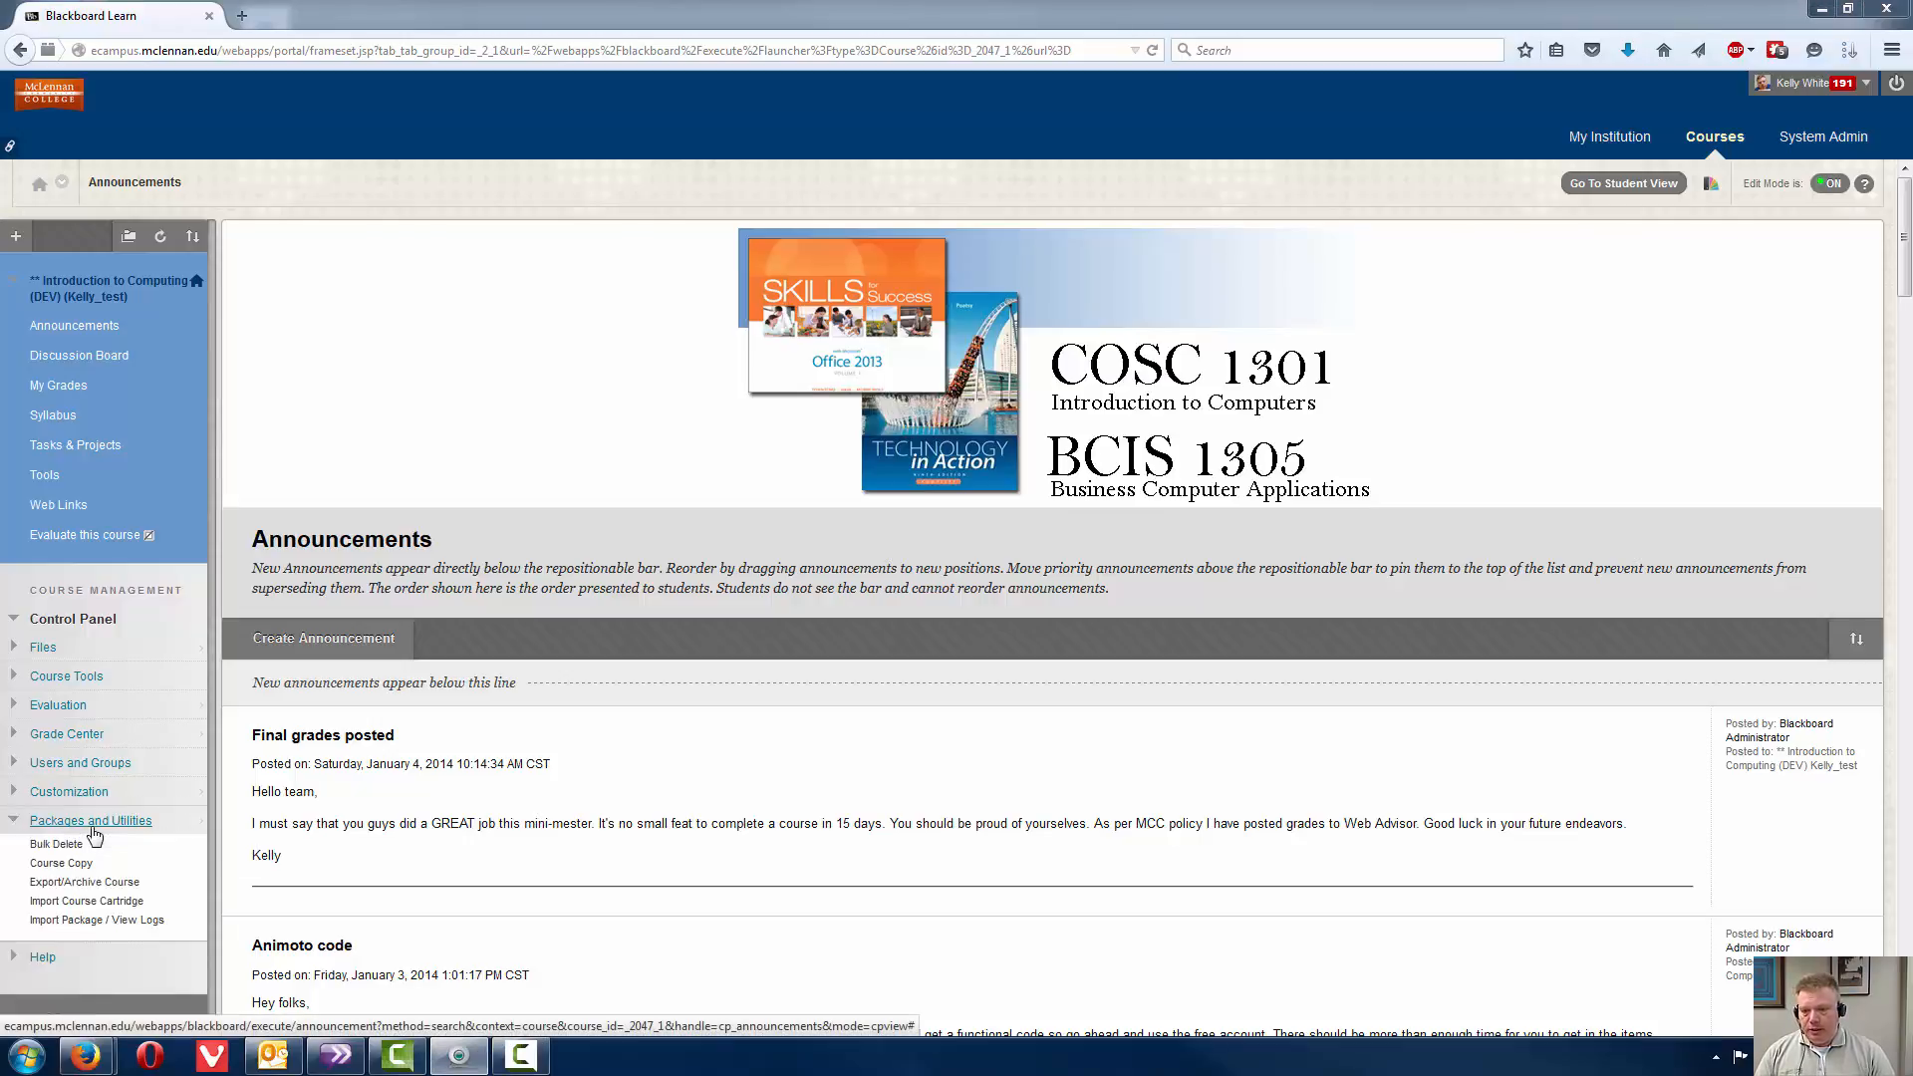
{"action": "left_click", "coordinate": [84, 883]}
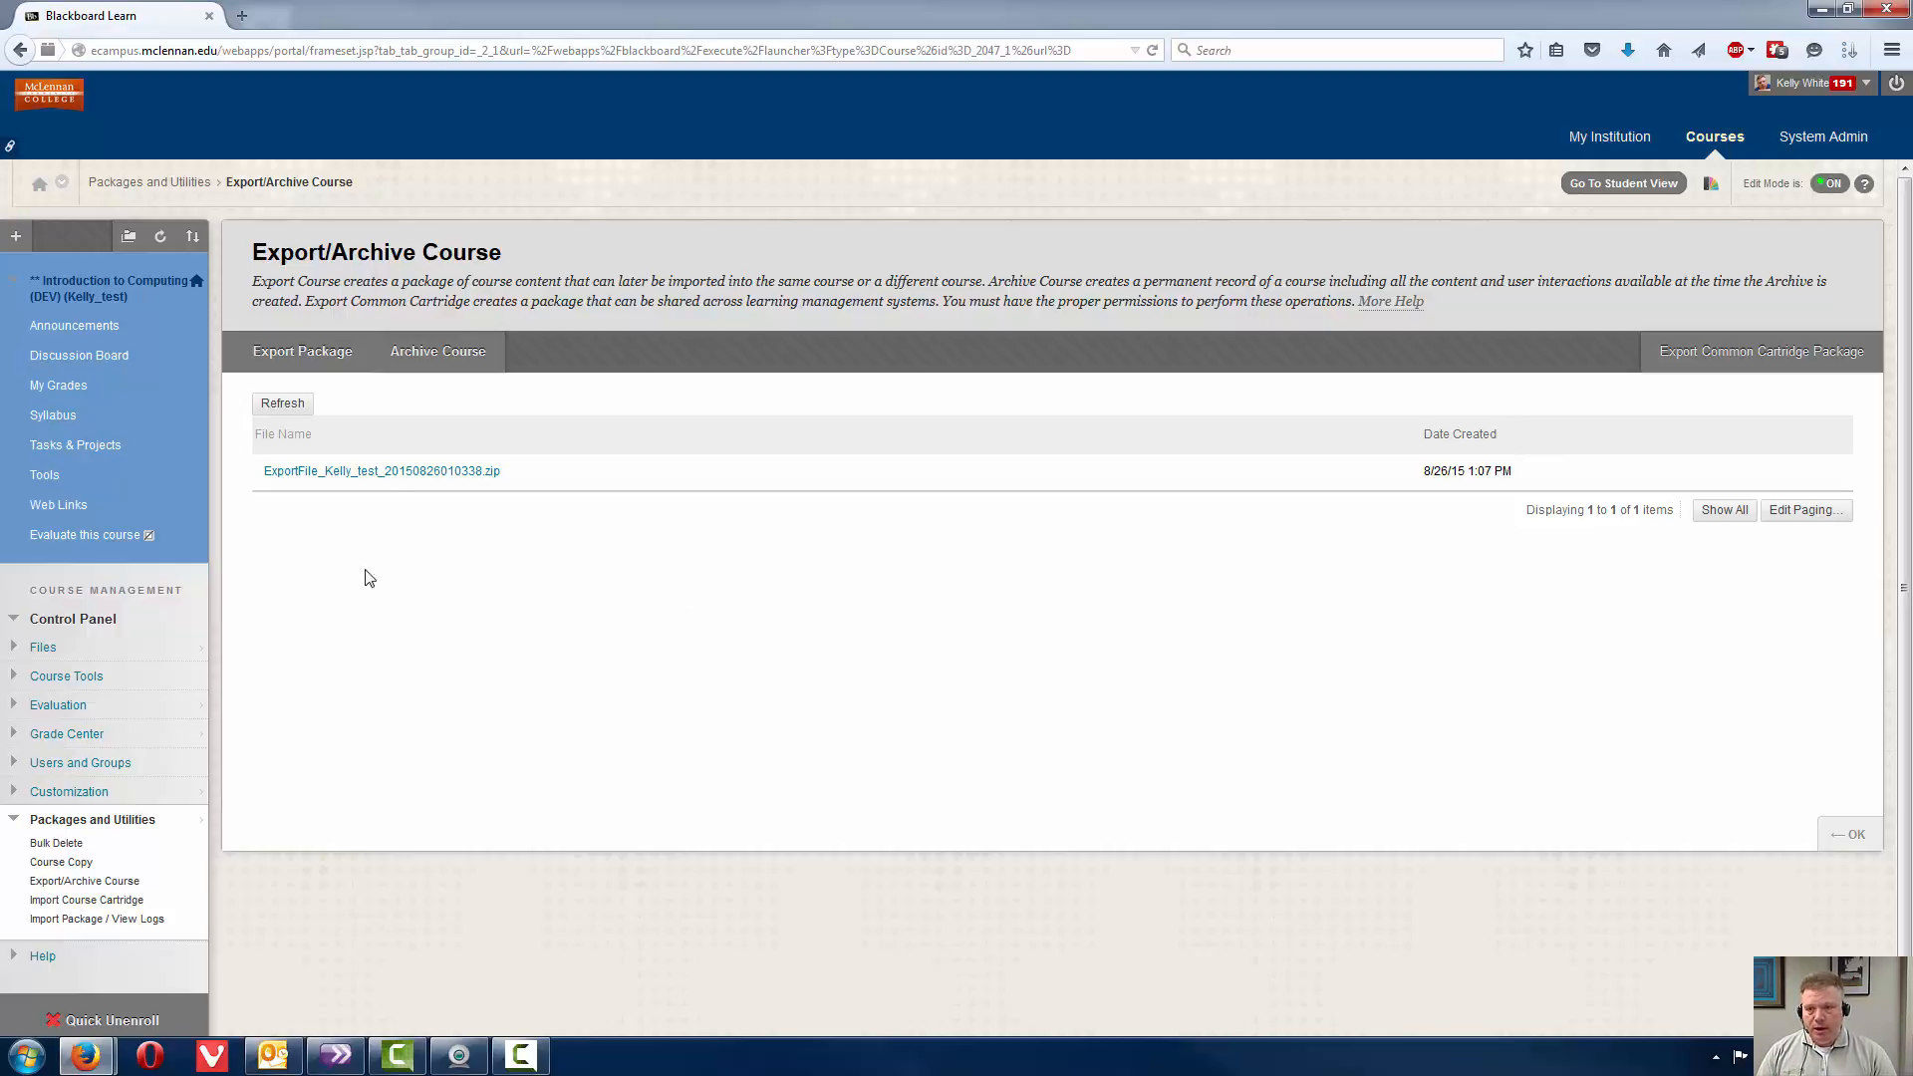
{"action": "left_click", "coordinate": [295, 357]}
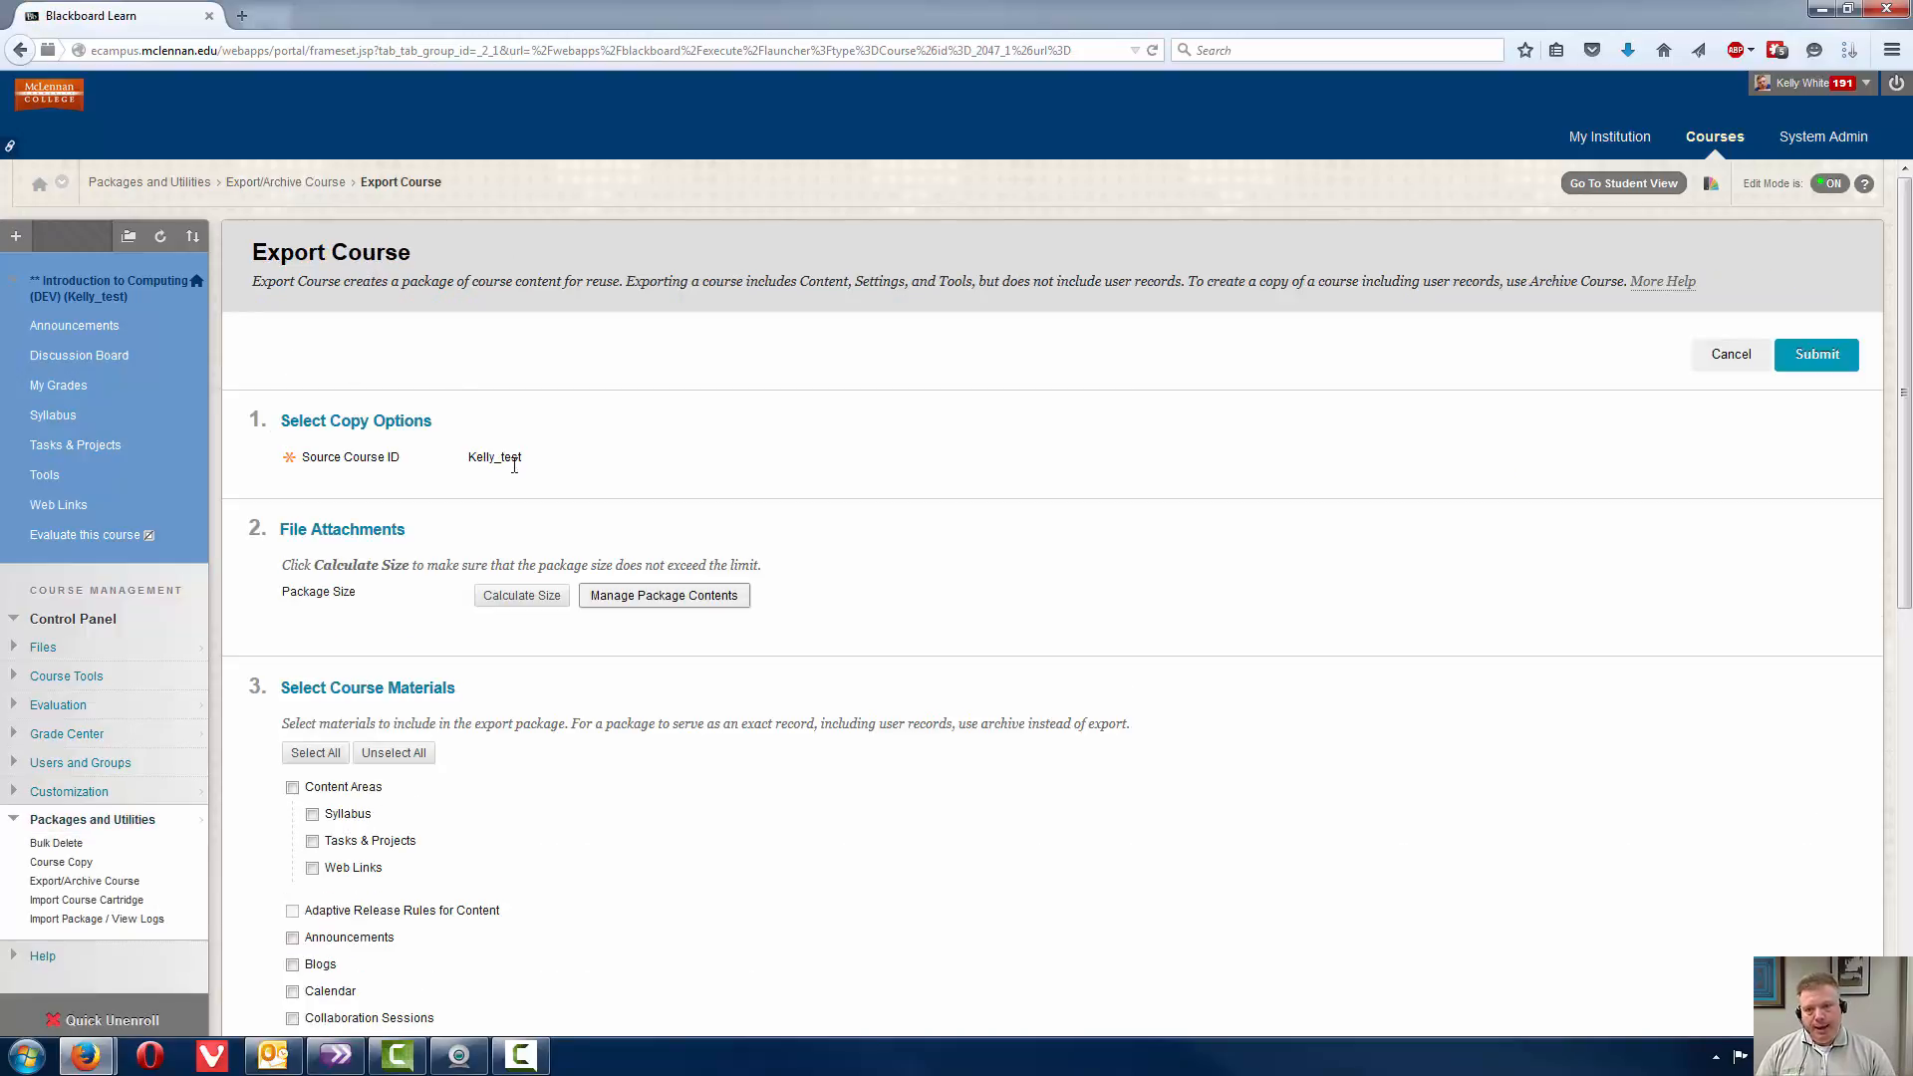
{"action": "left_click", "coordinate": [320, 755]}
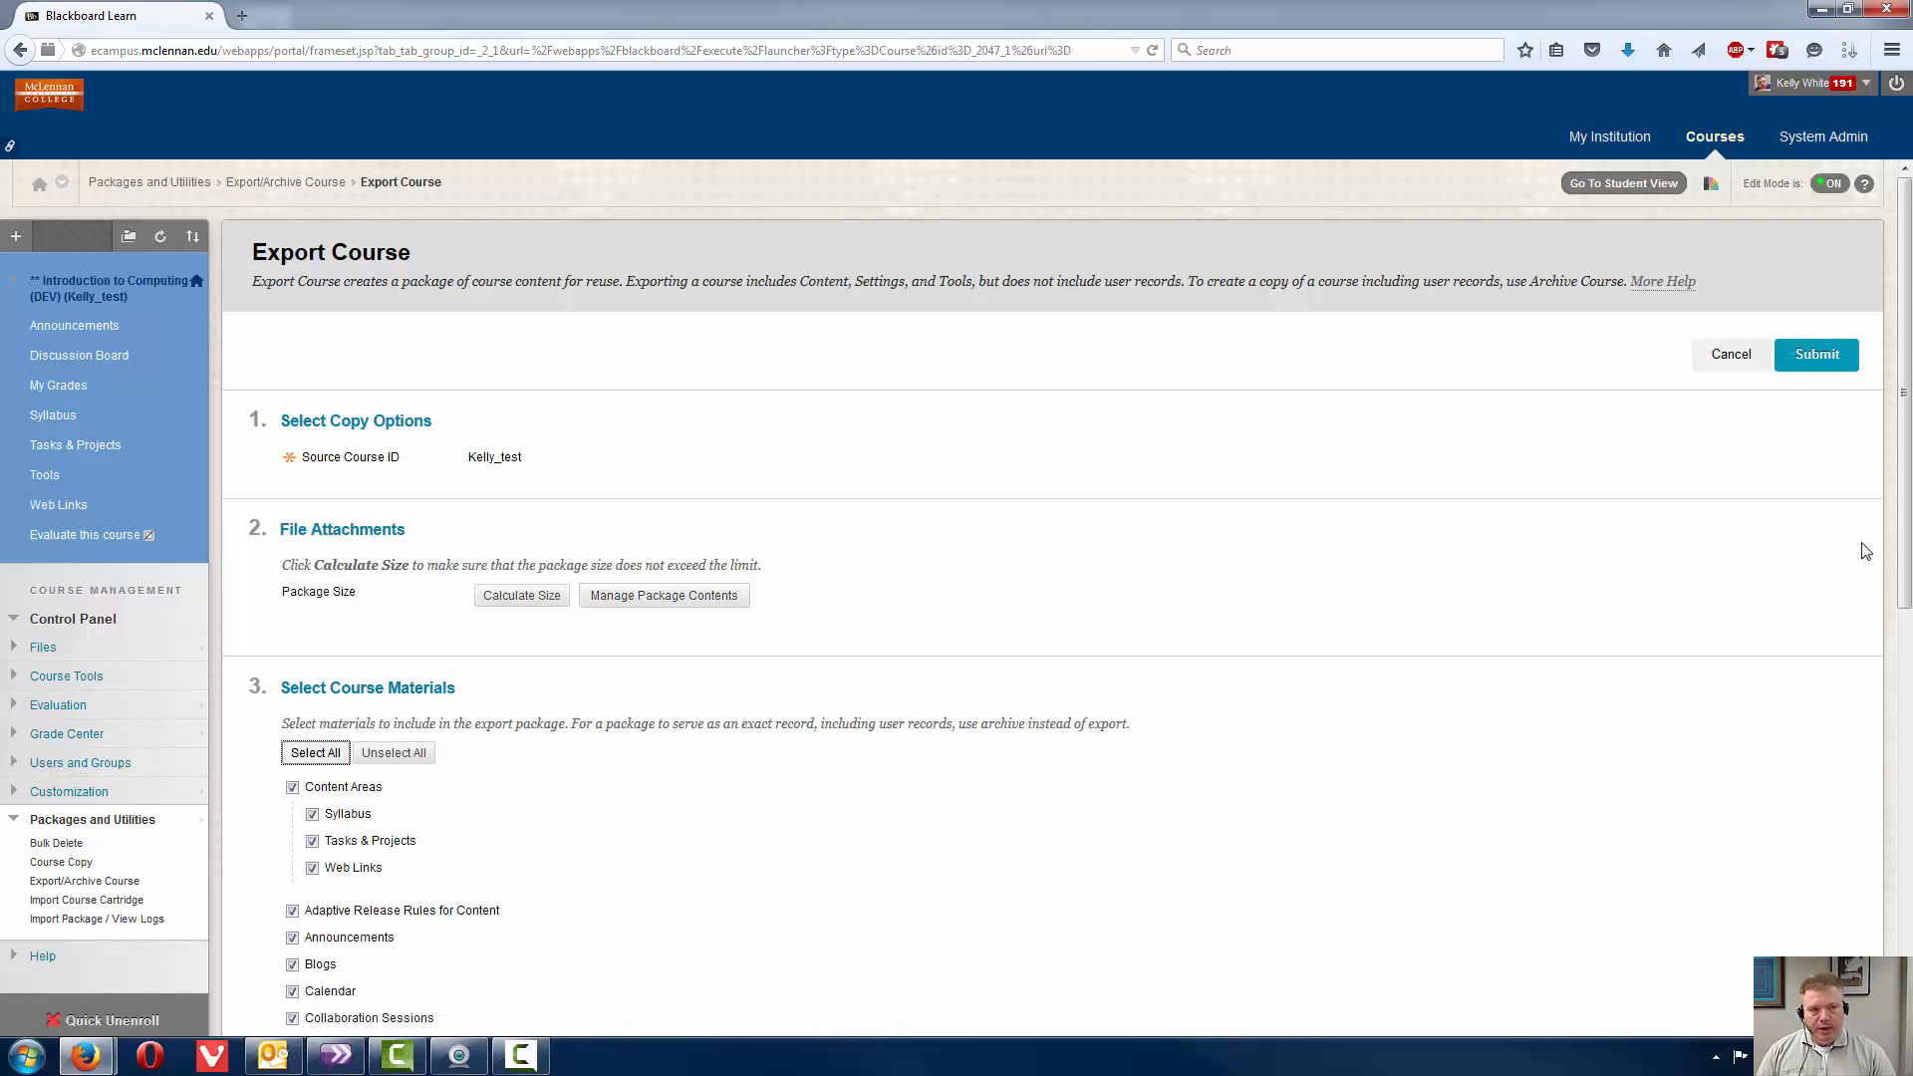
{"action": "left_click_drag", "start_coordinate": [1905, 546], "coordinate": [1905, 957]}
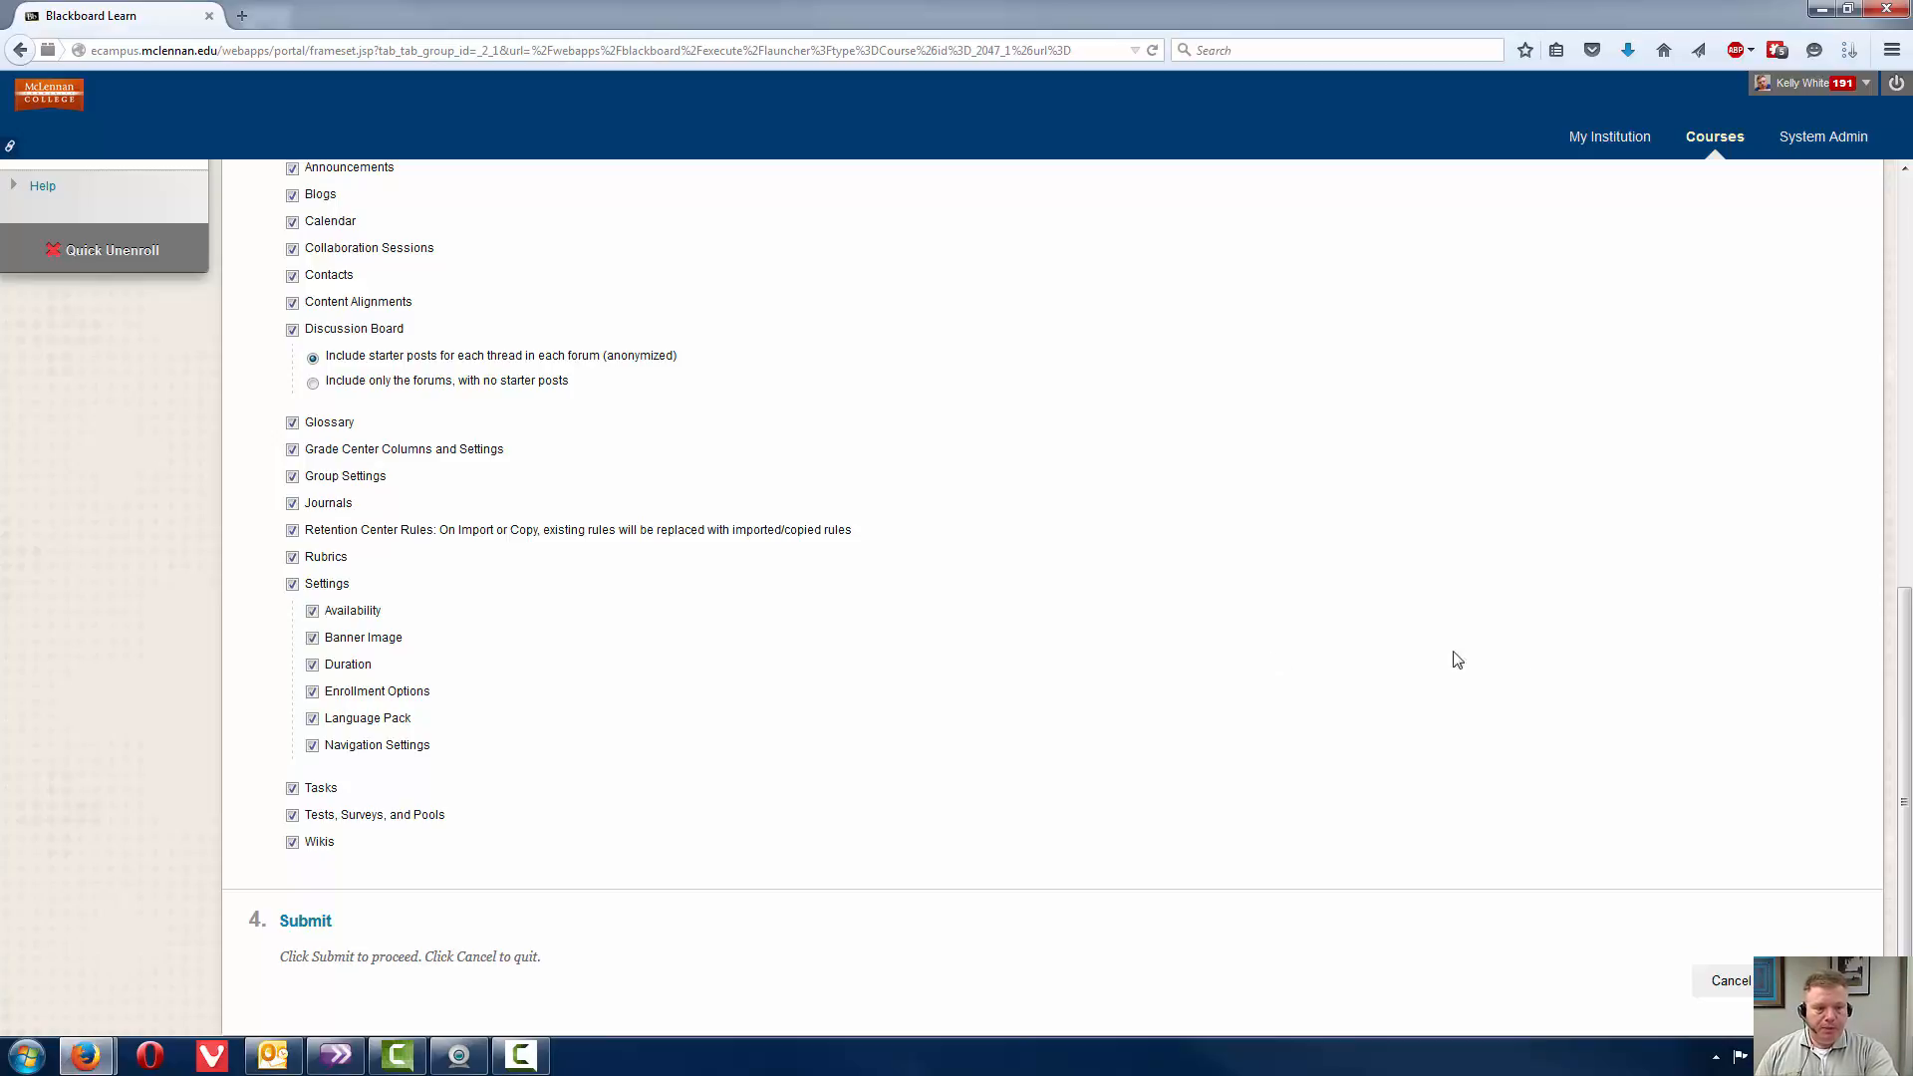
{"action": "left_click", "coordinate": [1732, 988]}
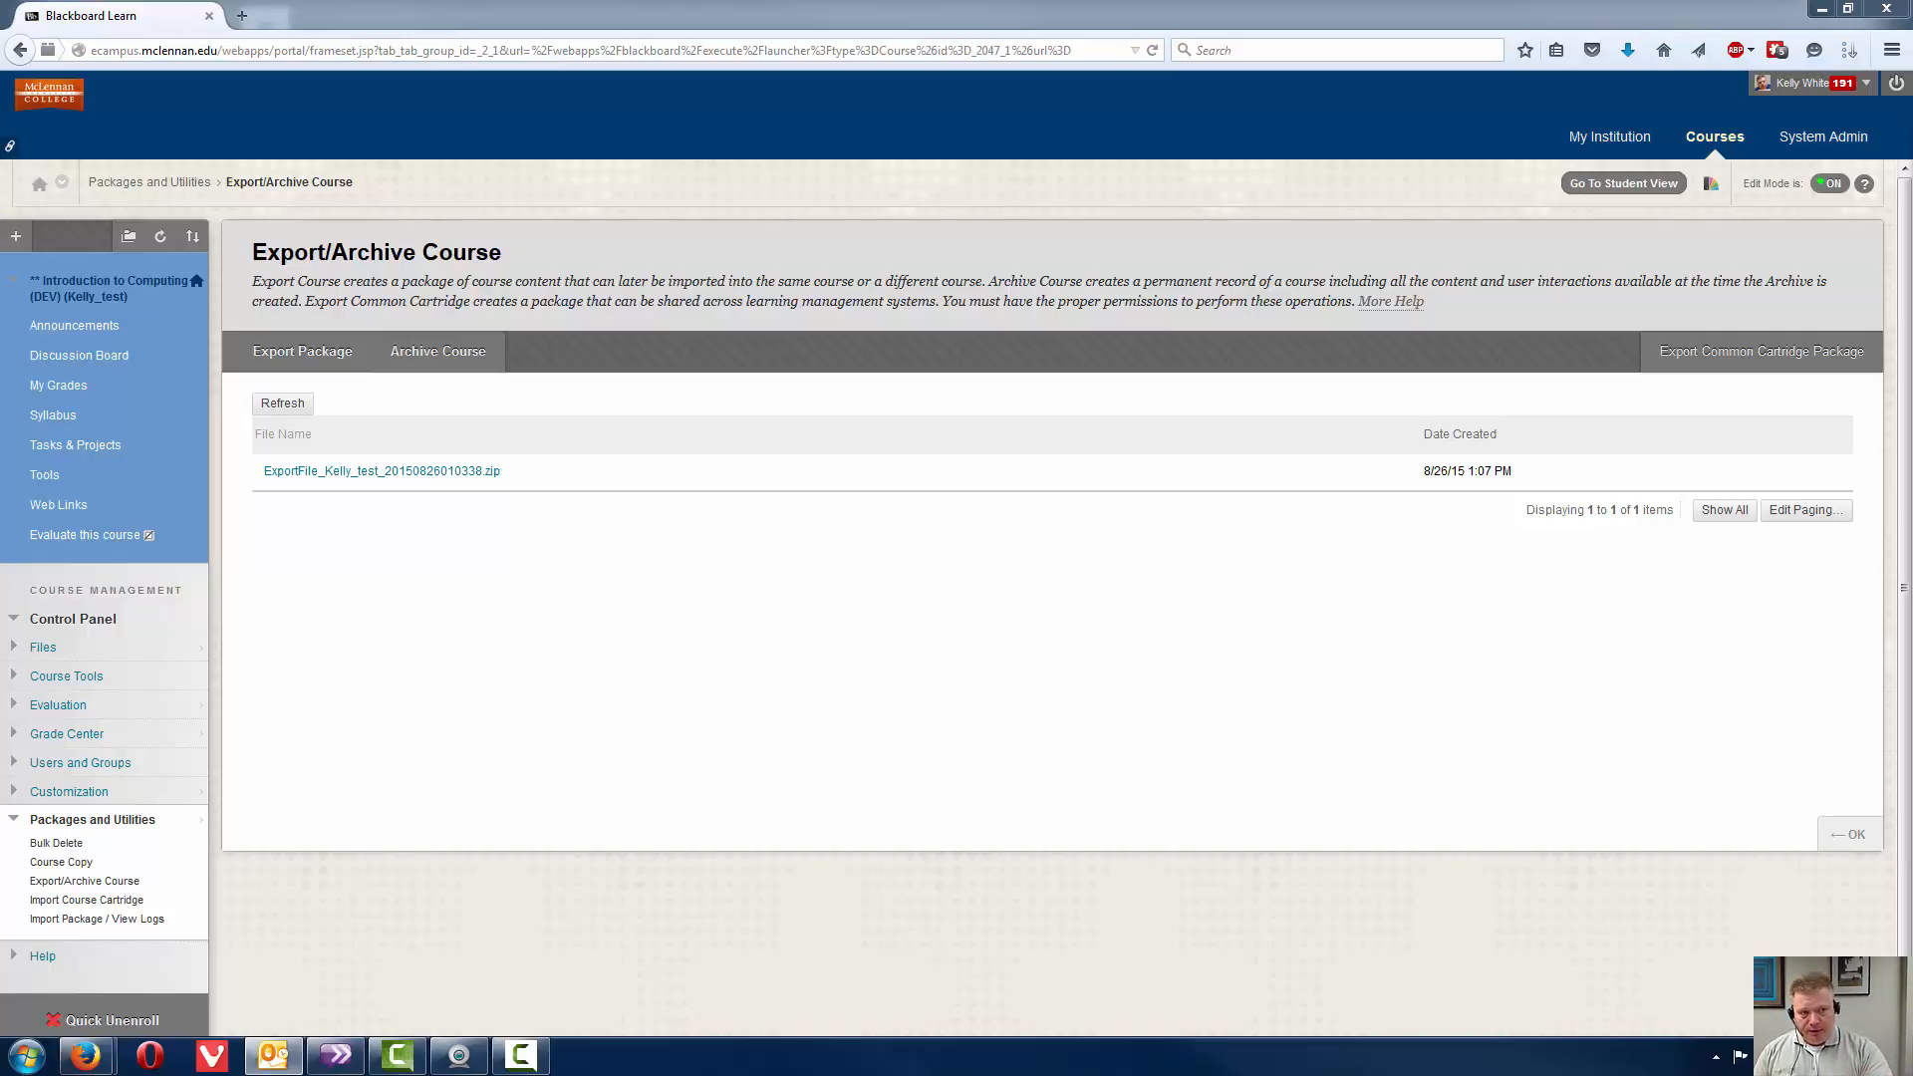
Read and close the export notification email, and save the exported course zip to the Desktop, replacing the existing copy.
{"action": "key", "text": "Return"}
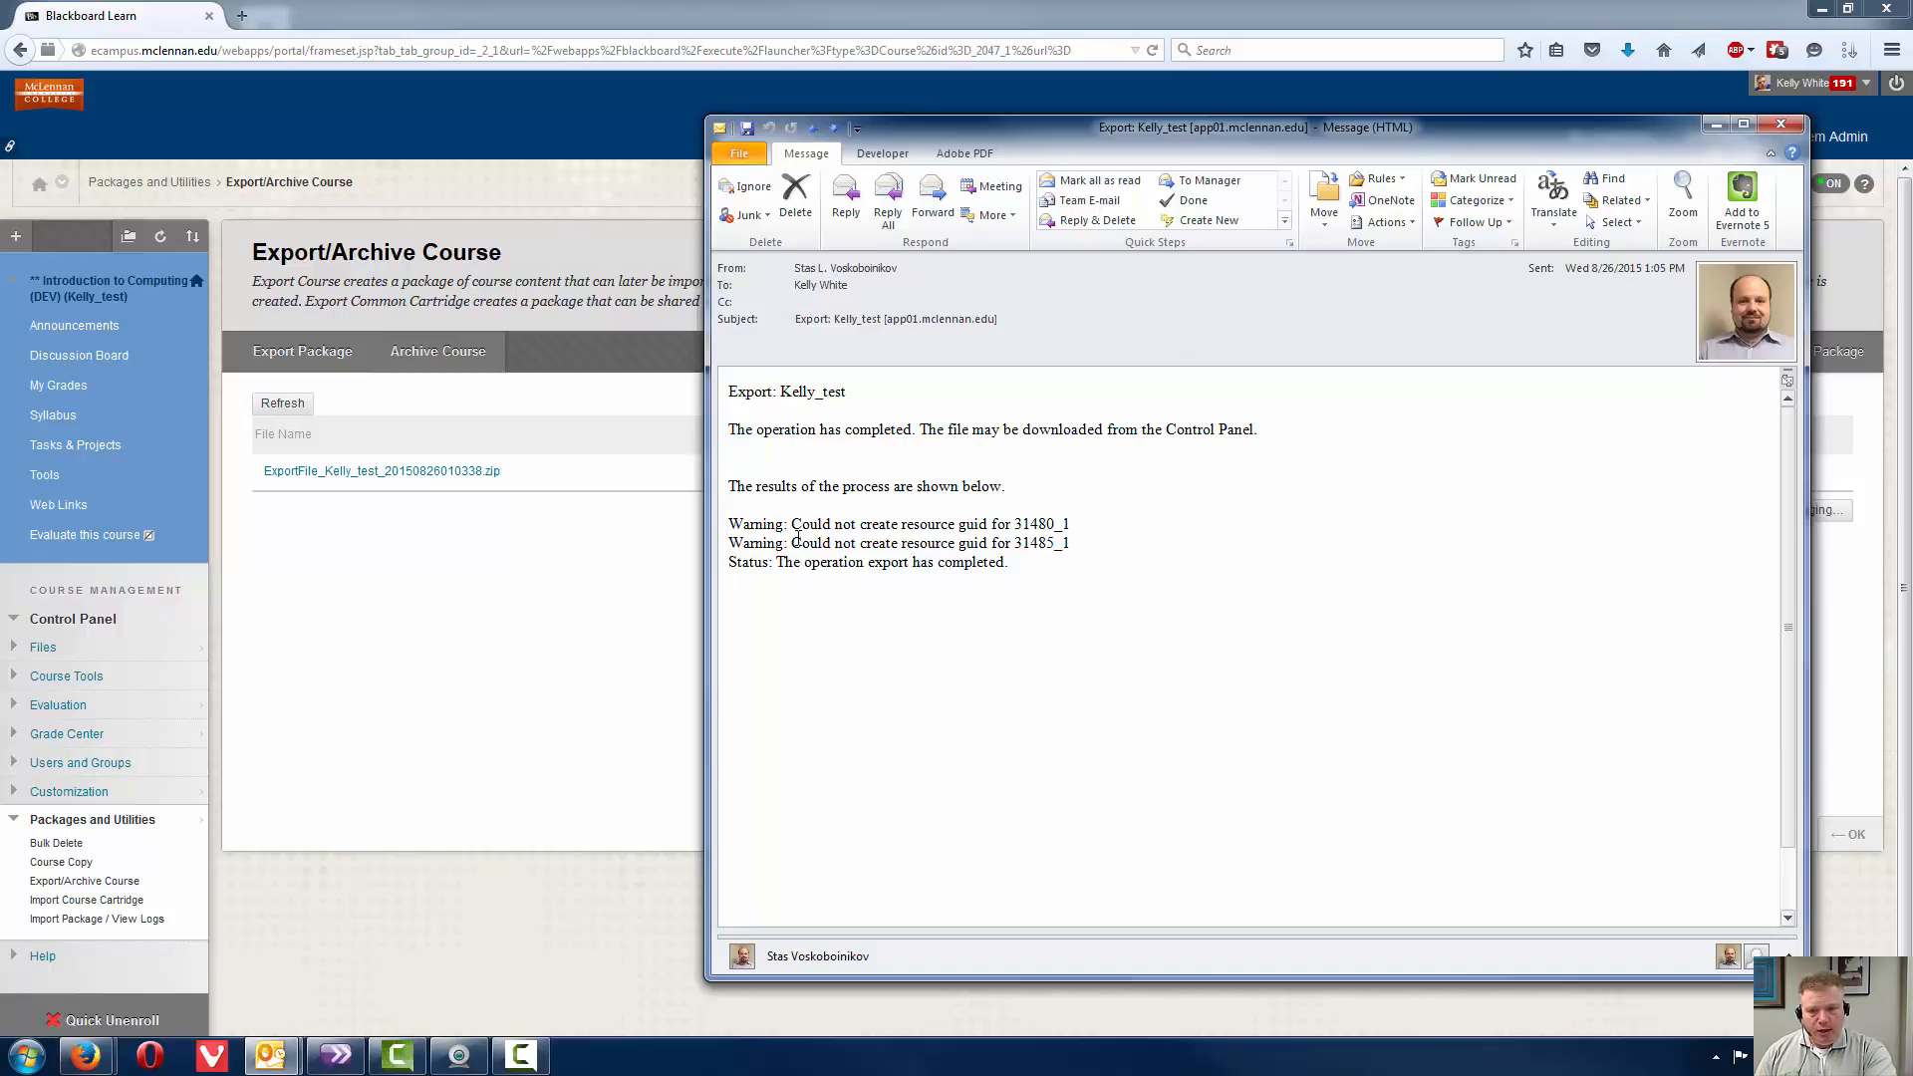
{"action": "left_click", "coordinate": [1781, 124]}
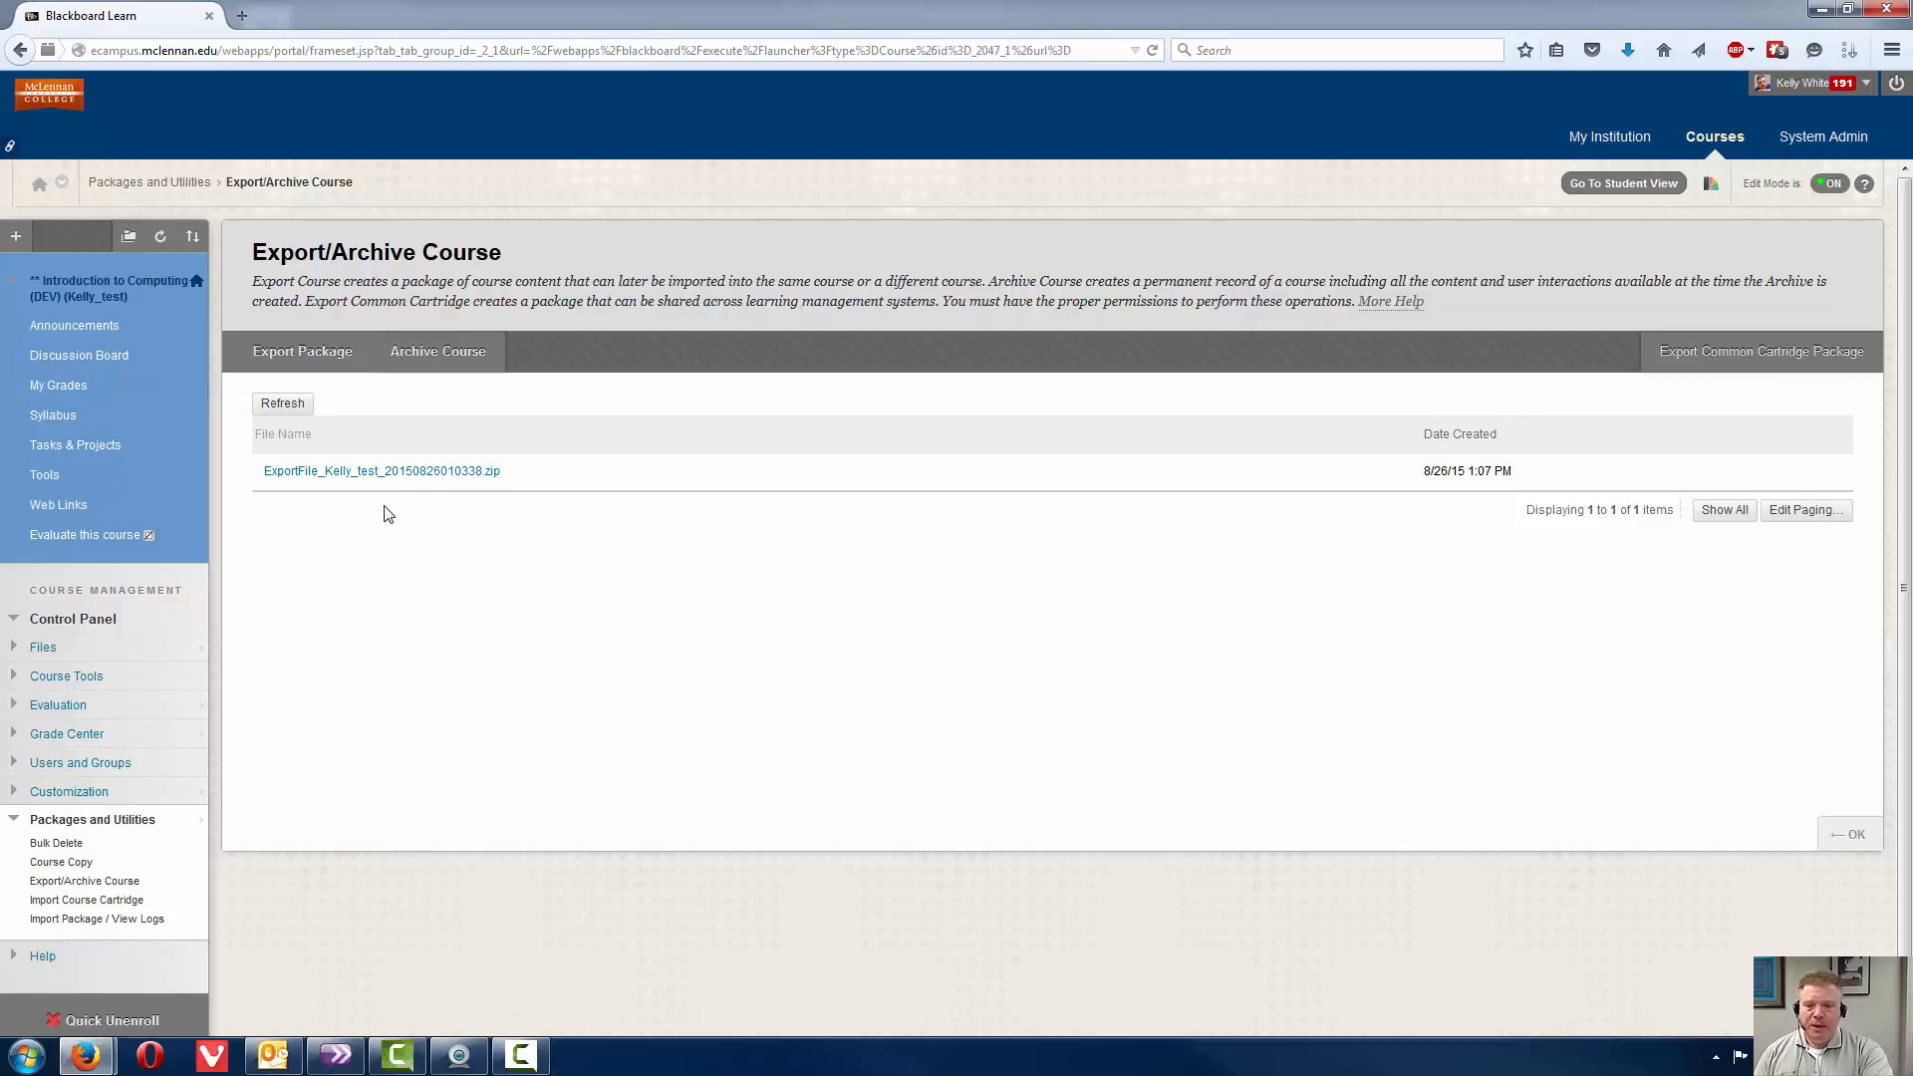
{"action": "right_click", "coordinate": [385, 472]}
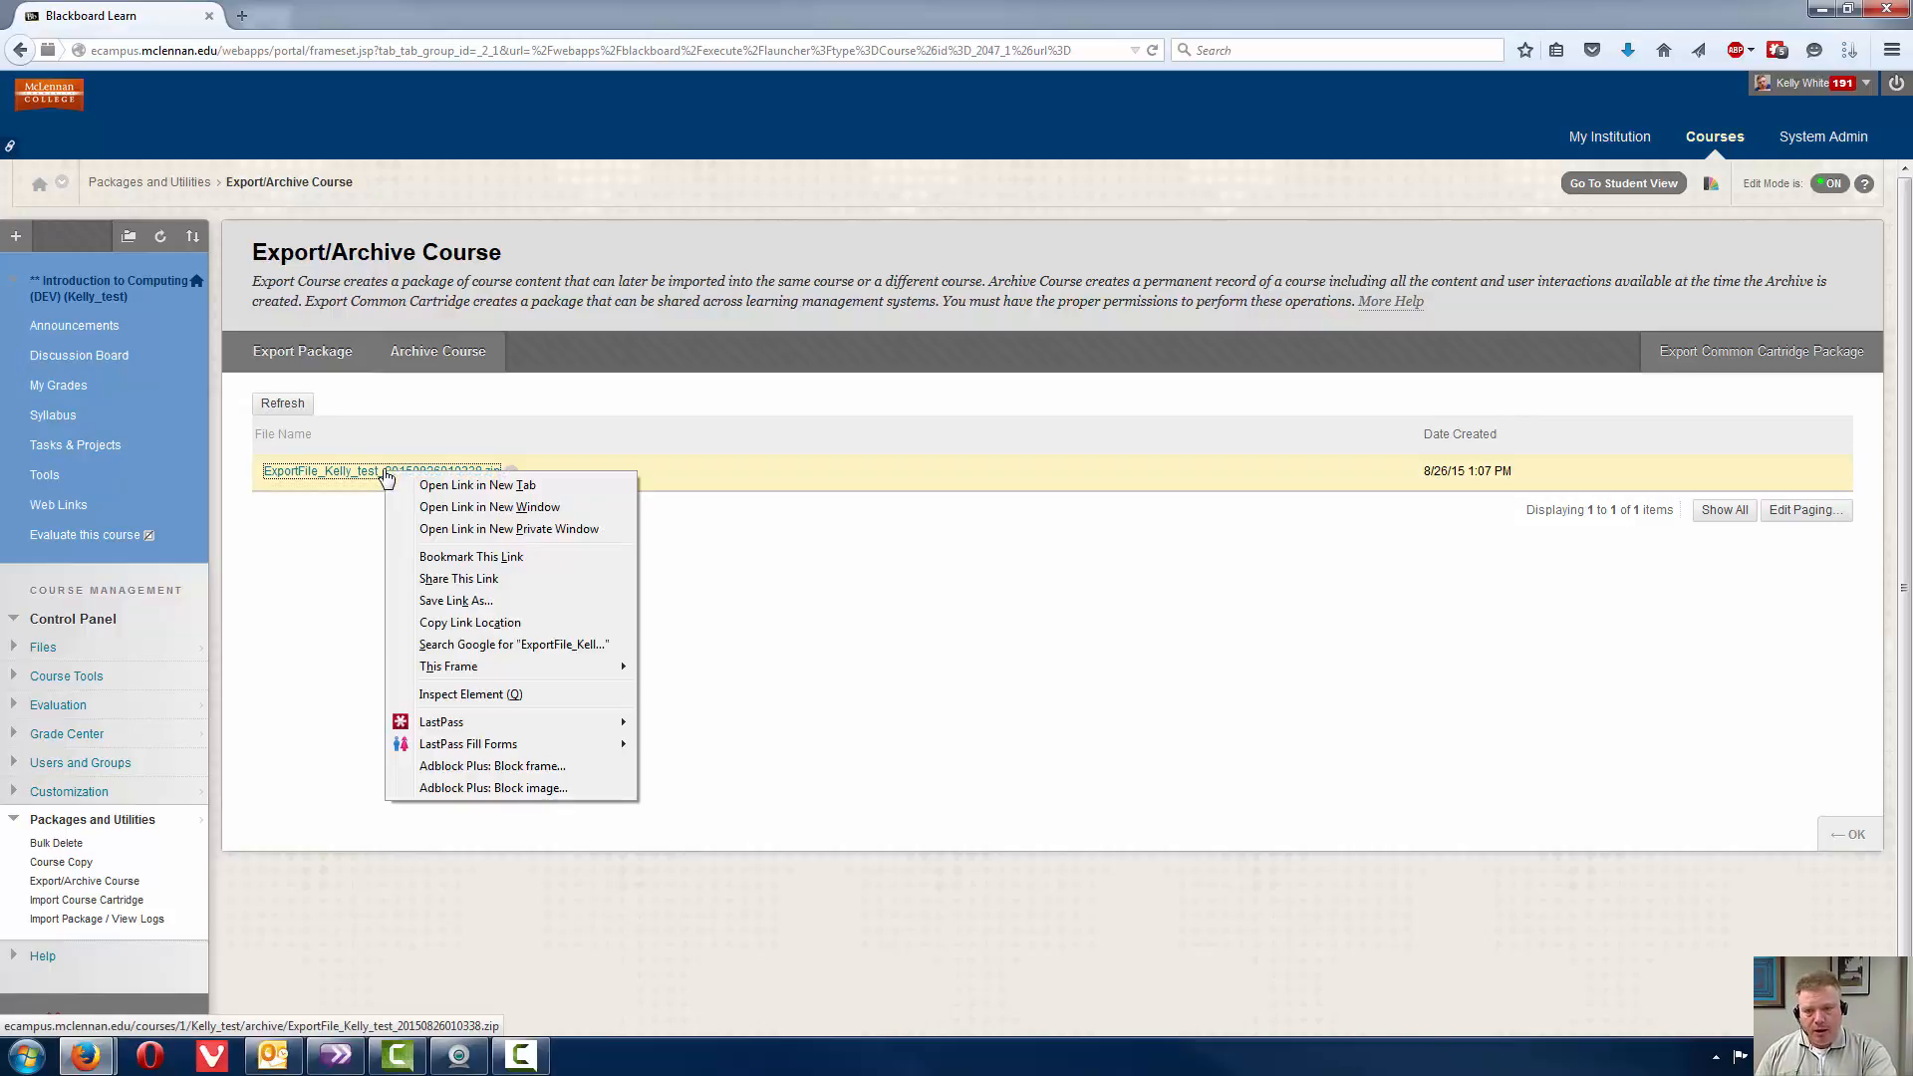
{"action": "left_click", "coordinate": [494, 602]}
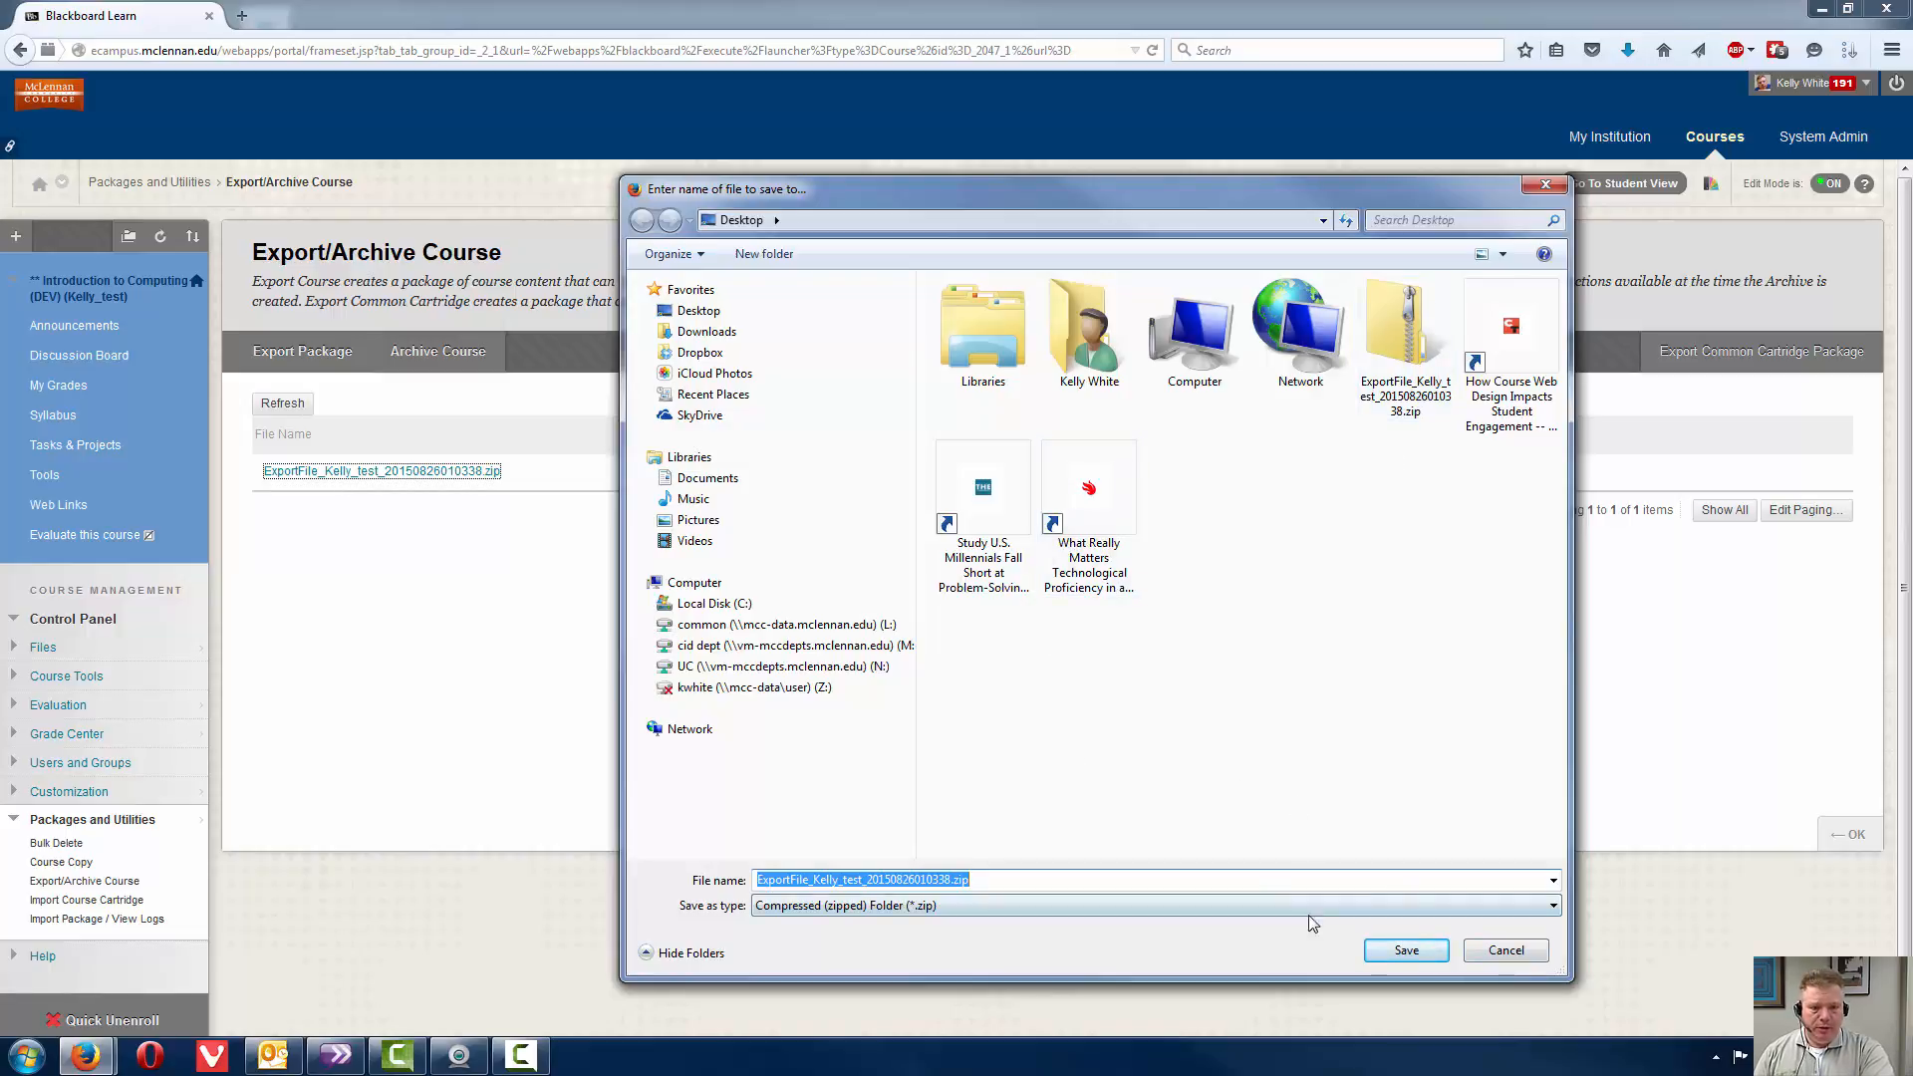
{"action": "left_click", "coordinate": [1385, 953]}
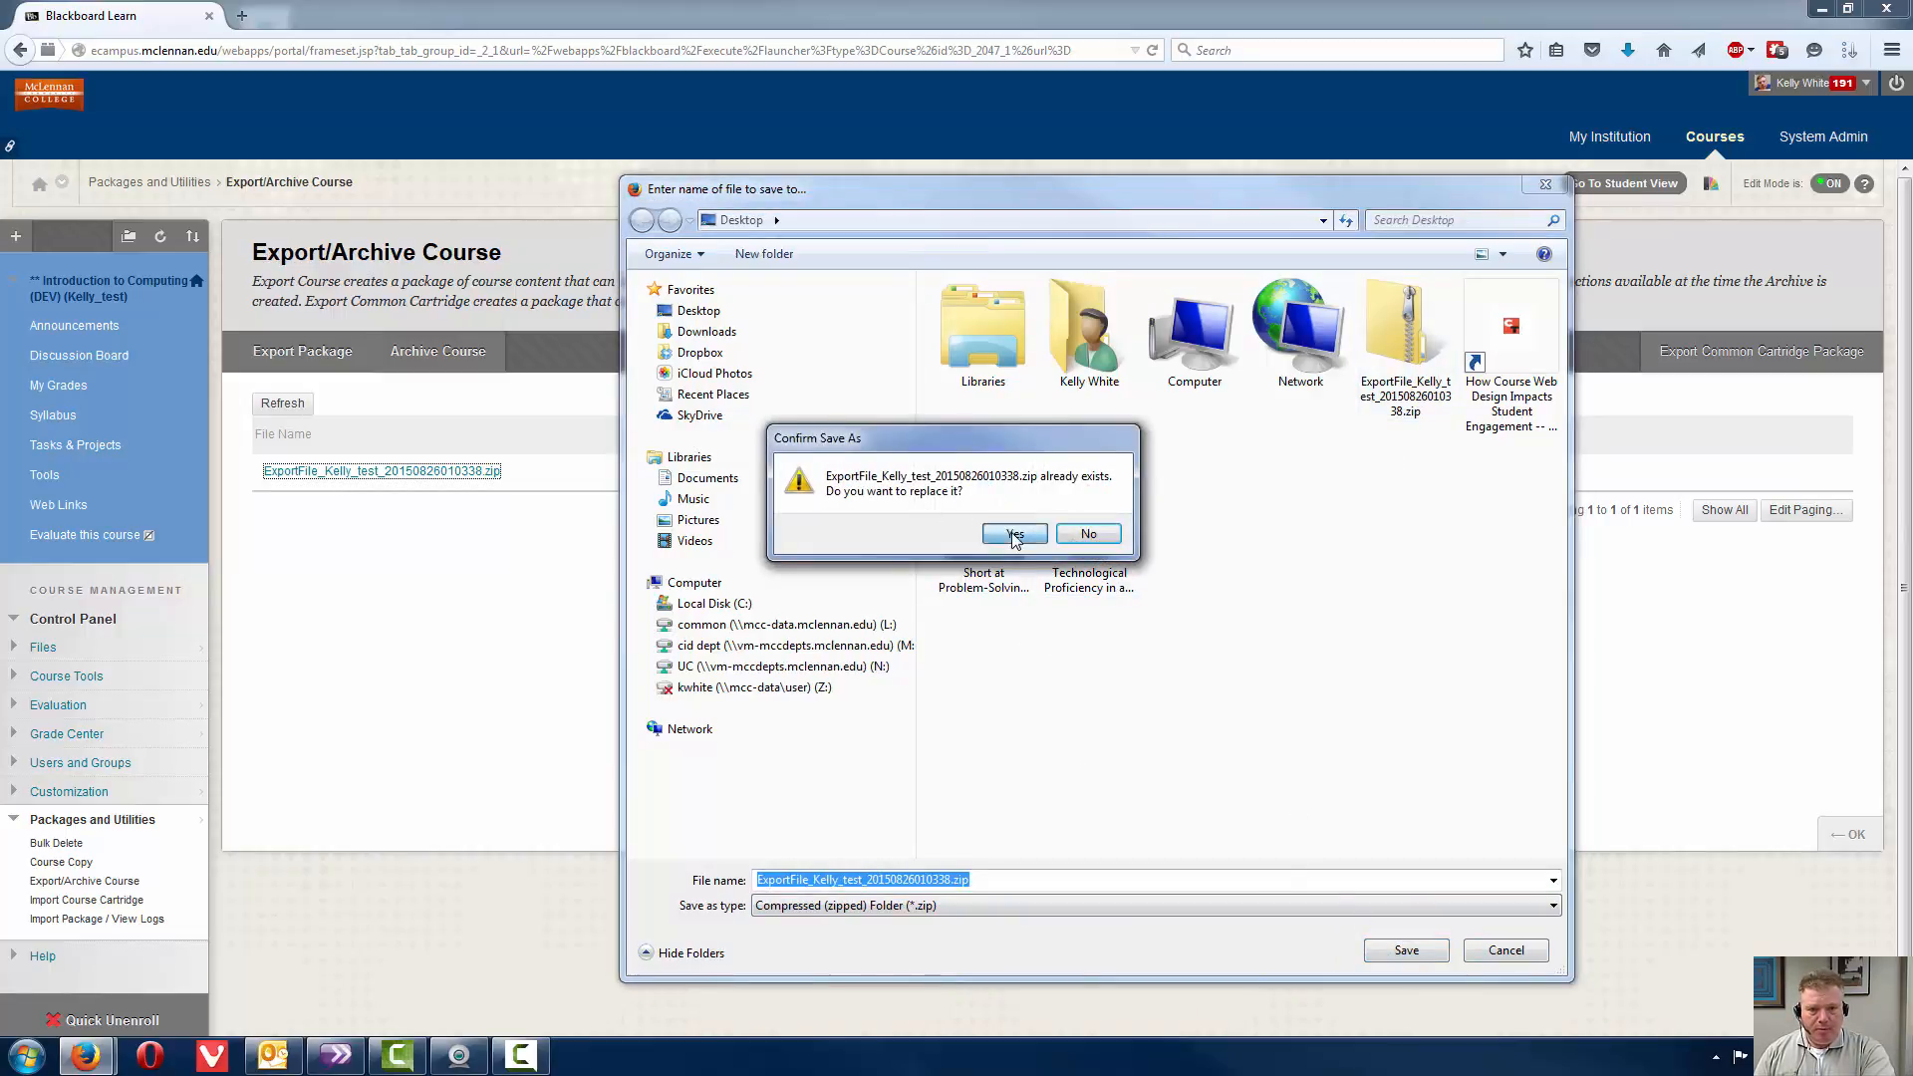
{"action": "left_click", "coordinate": [1015, 538]}
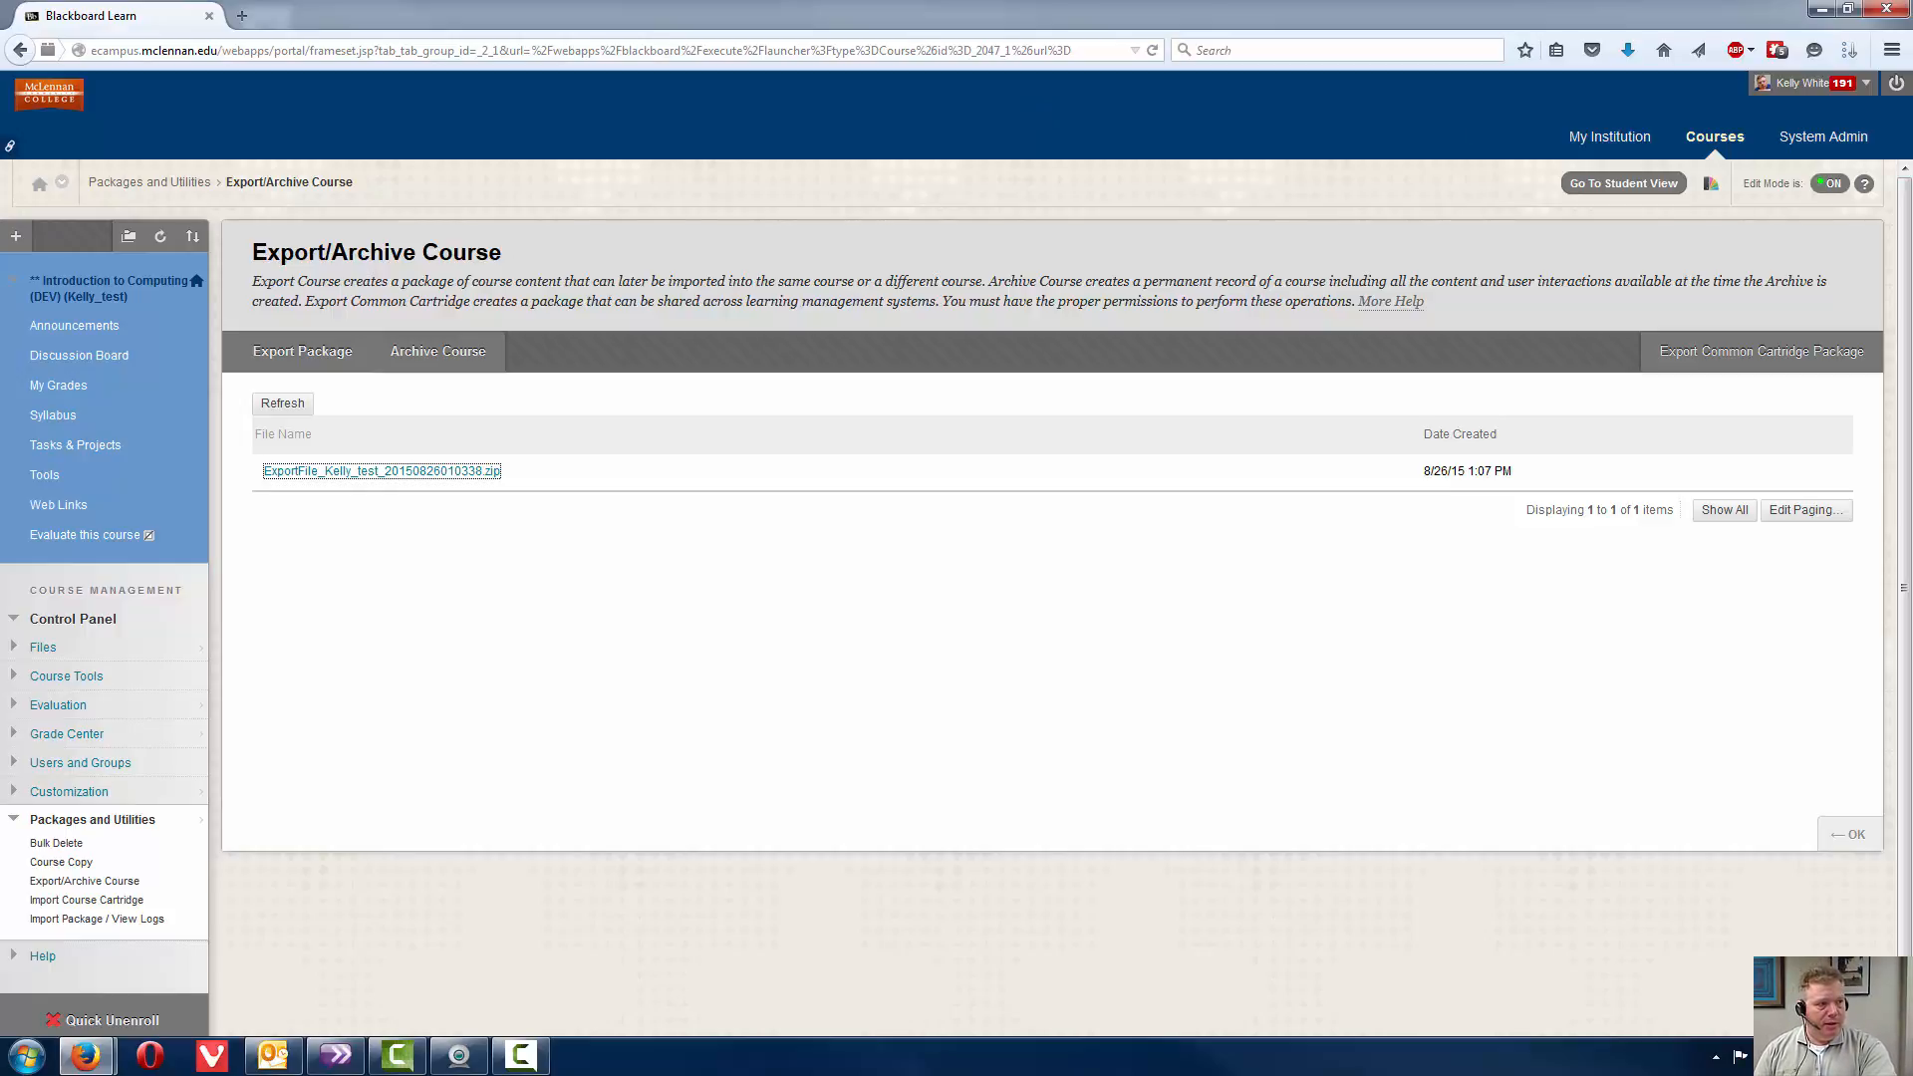
Start a package import in the DEV Introduction to Computing course and attach the exported course zip from the Desktop.
{"action": "mouse_move", "coordinate": [1187, 2]}
{"action": "left_mouse_down"}
{"action": "mouse_move", "coordinate": [1185, 151]}
{"action": "mouse_move", "coordinate": [1194, 3]}
{"action": "left_mouse_up"}
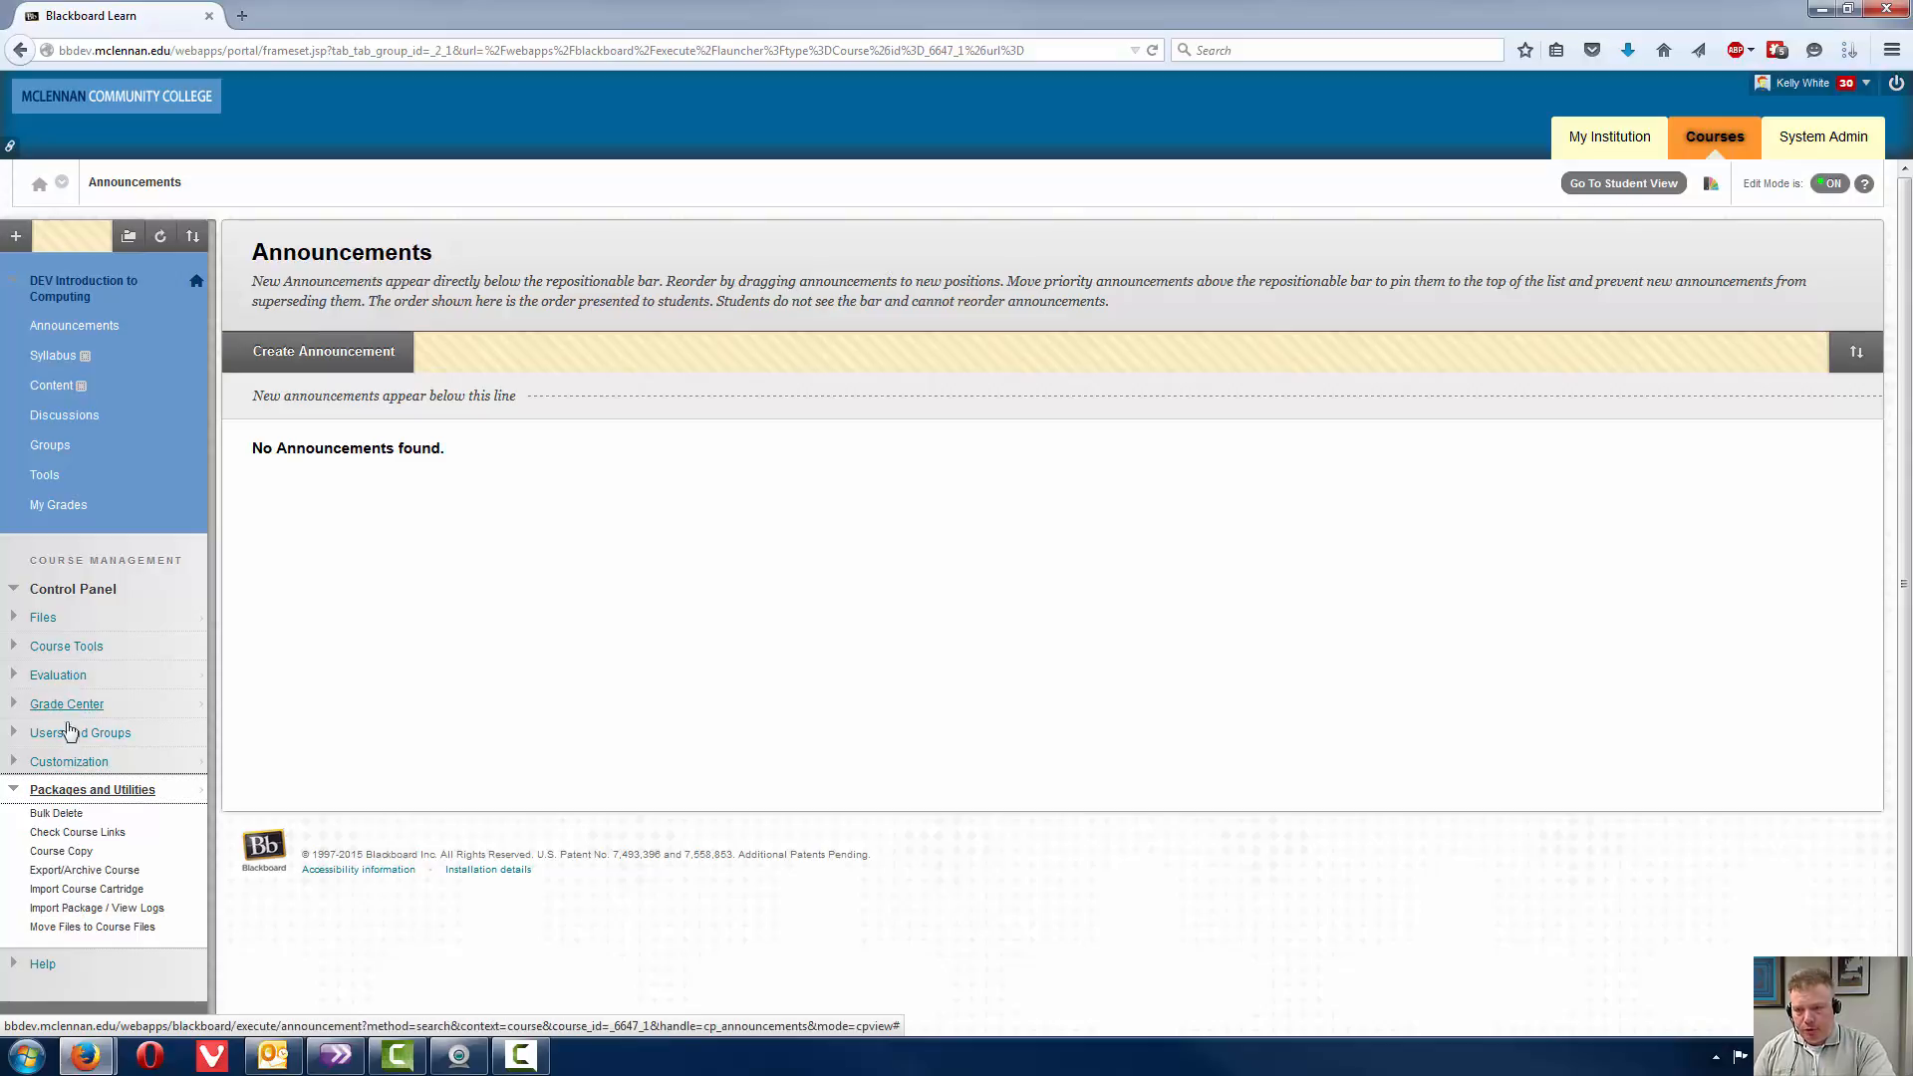
{"action": "left_click", "coordinate": [85, 908]}
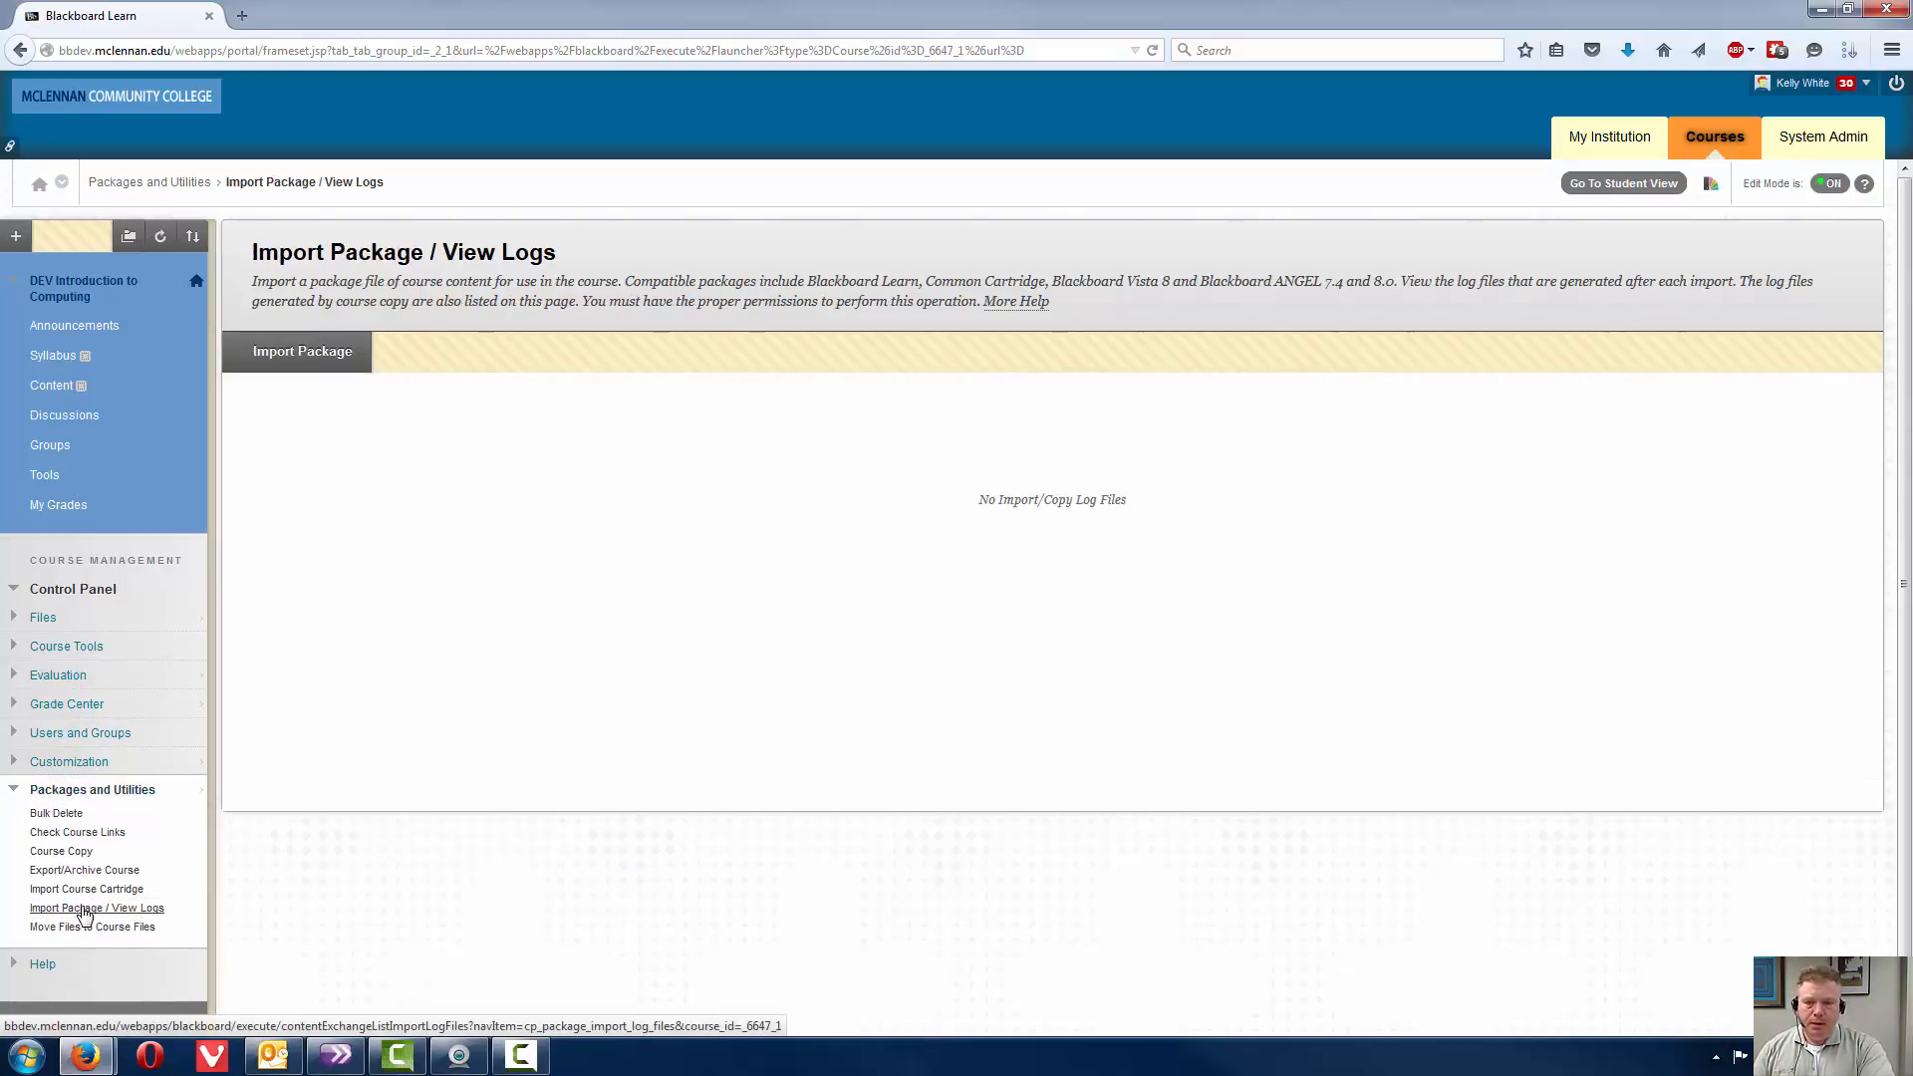
{"action": "left_click", "coordinate": [331, 364]}
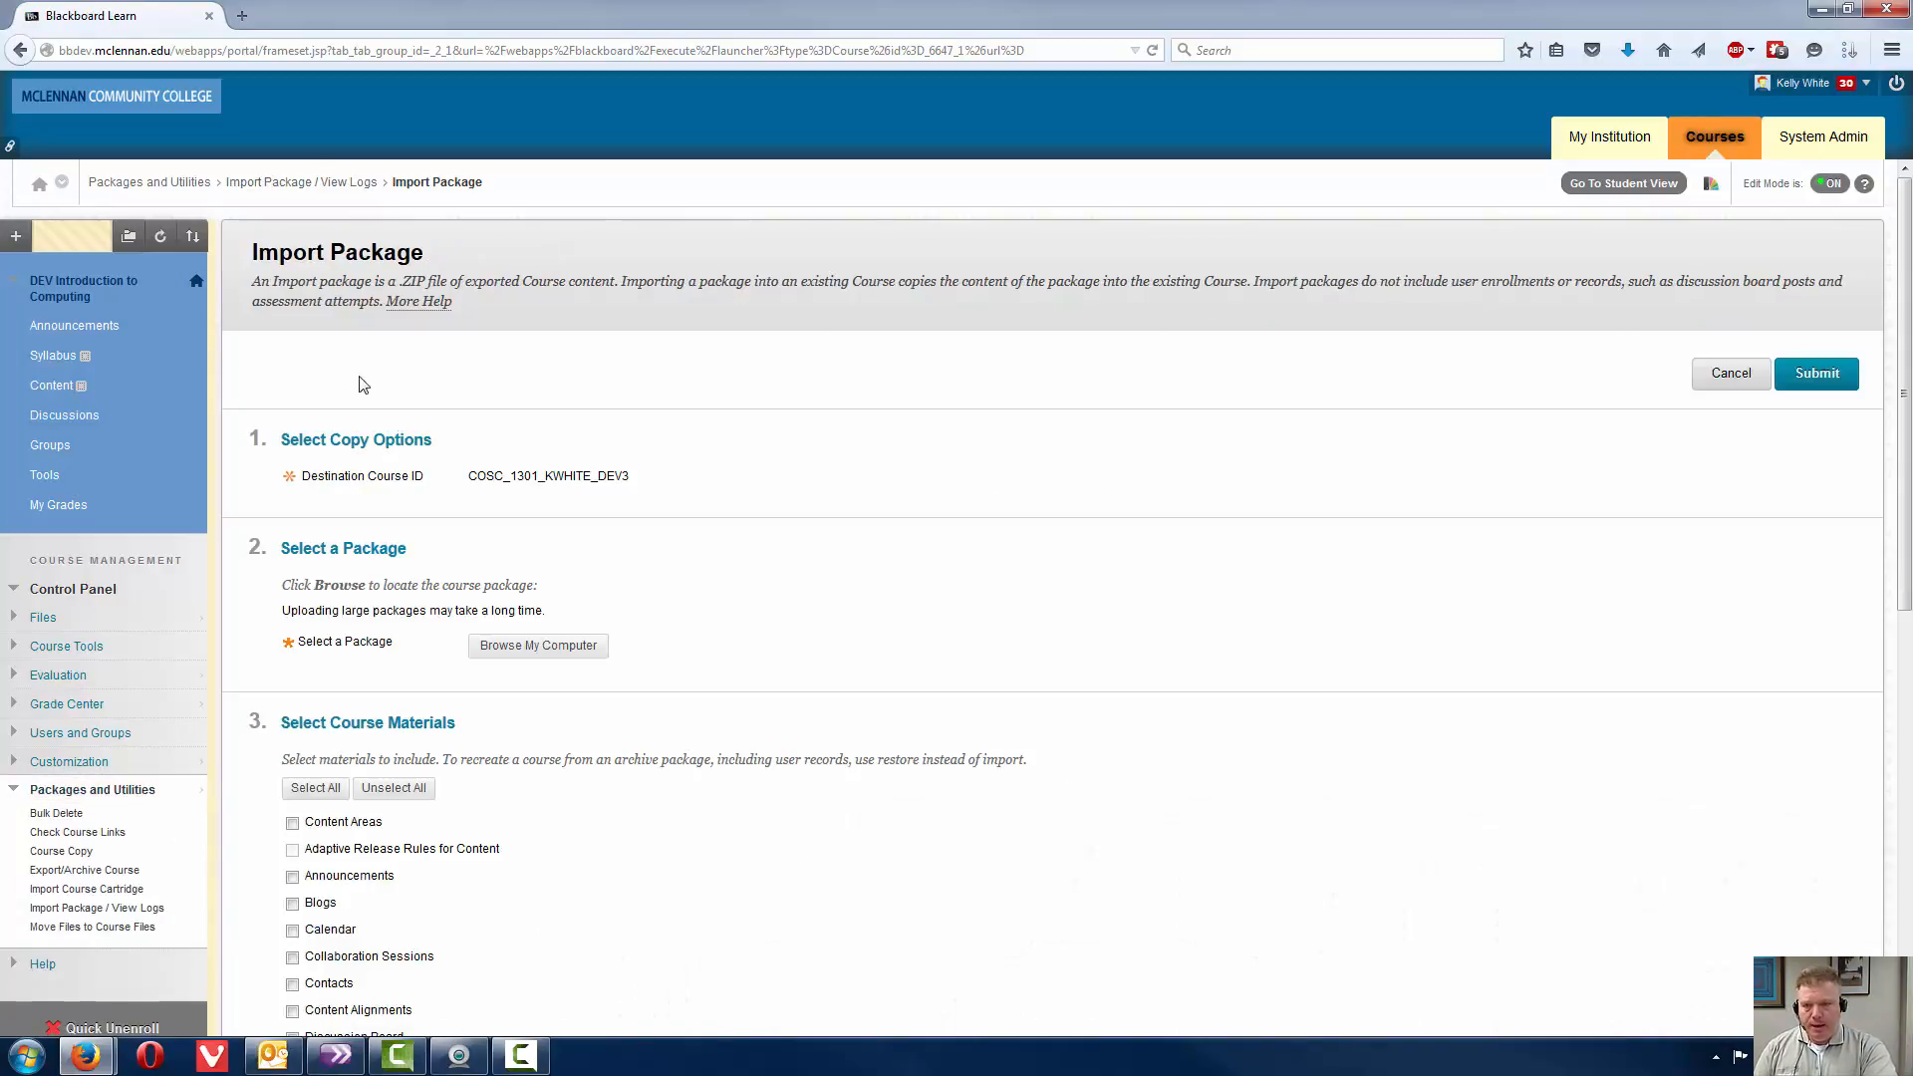
{"action": "left_click", "coordinate": [544, 648]}
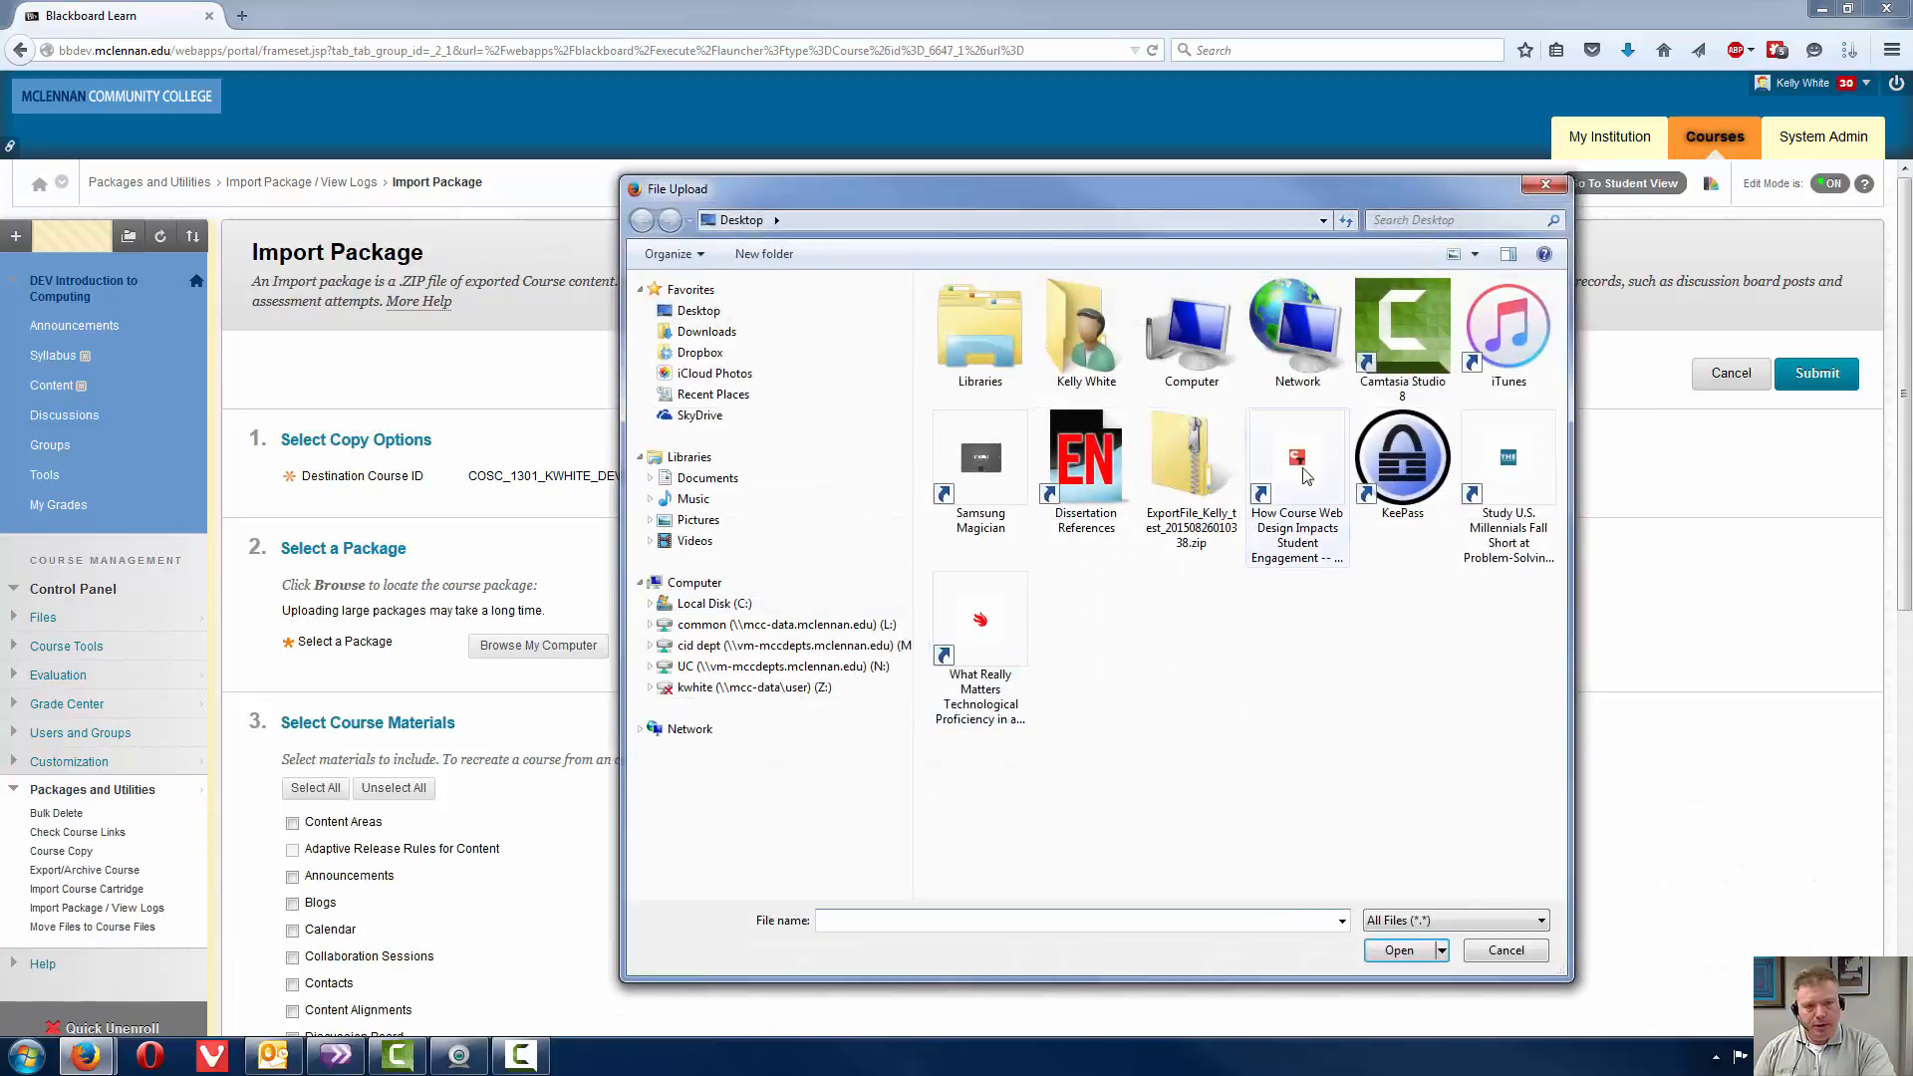
{"action": "double_click", "coordinate": [1186, 471]}
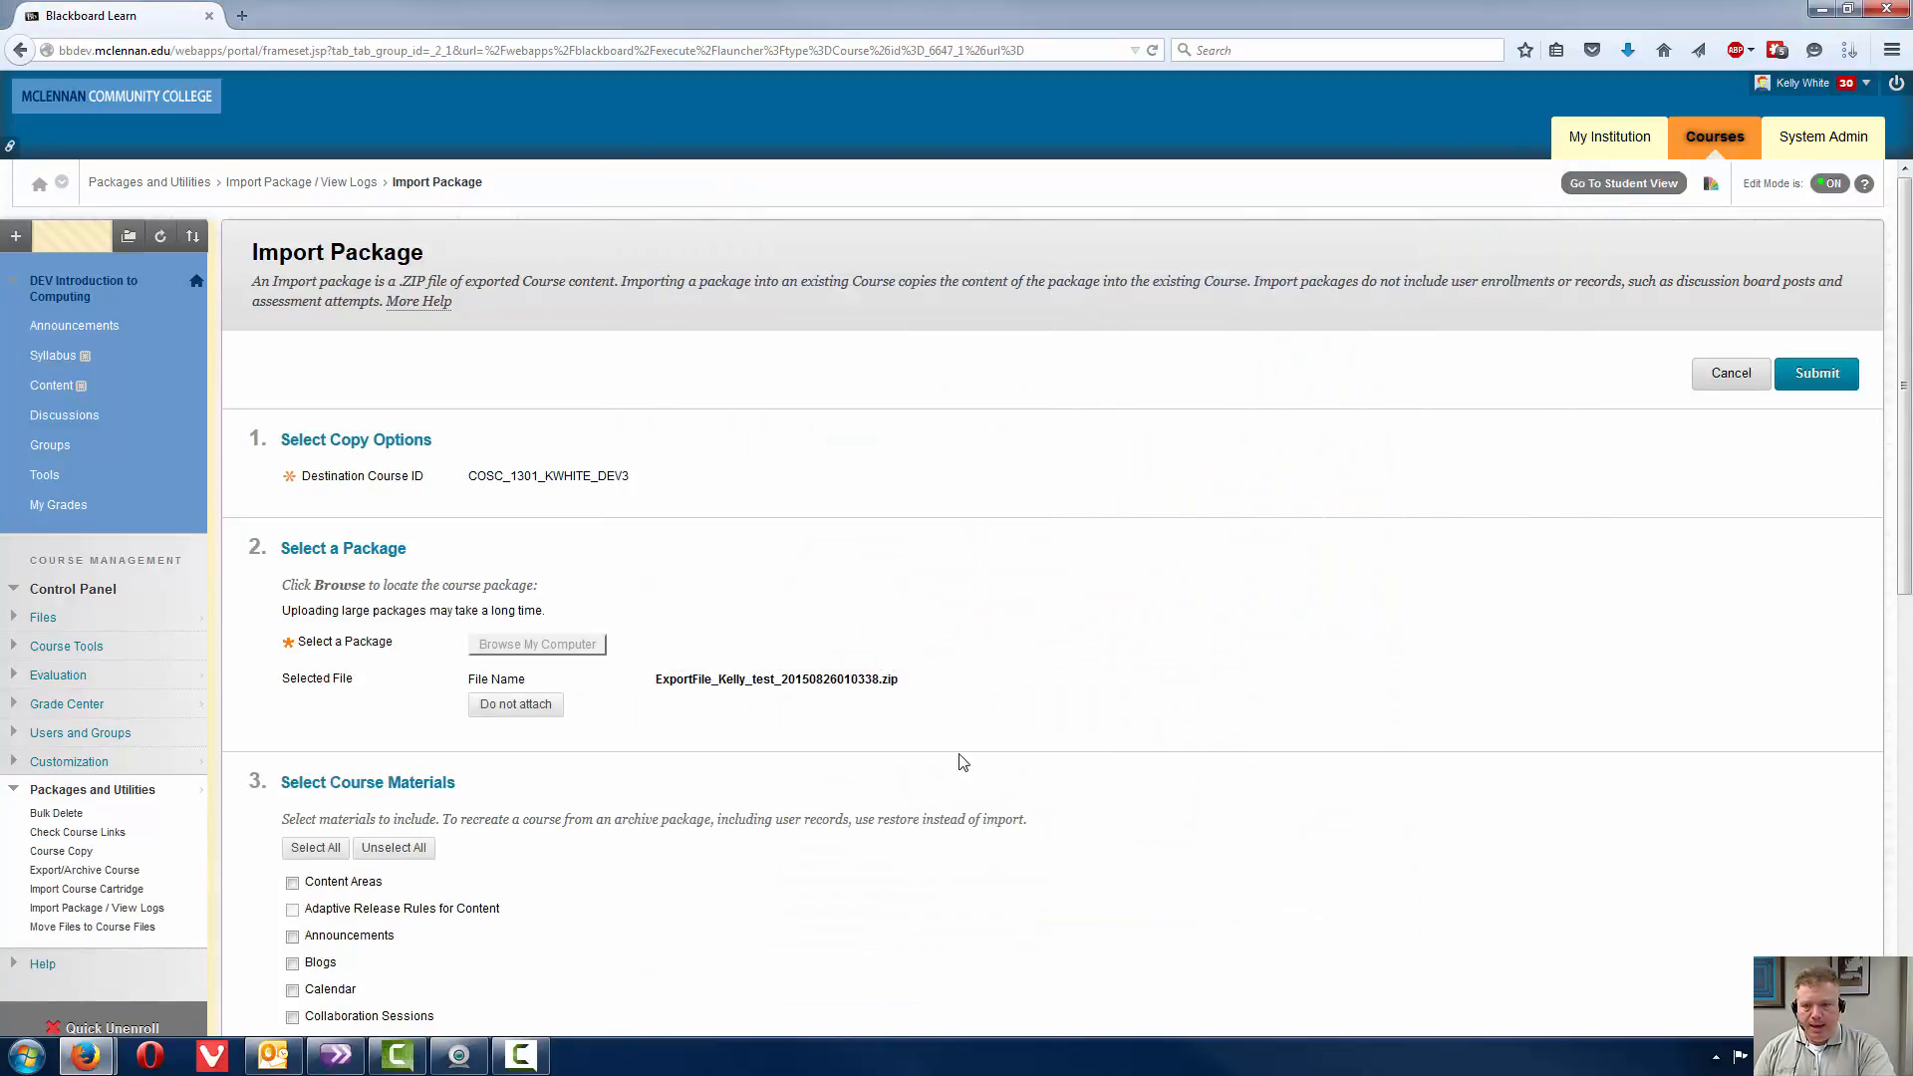
Include all course materials, keeping the anonymized discussion starter posts, and submit the package import.
{"action": "left_click", "coordinate": [315, 847]}
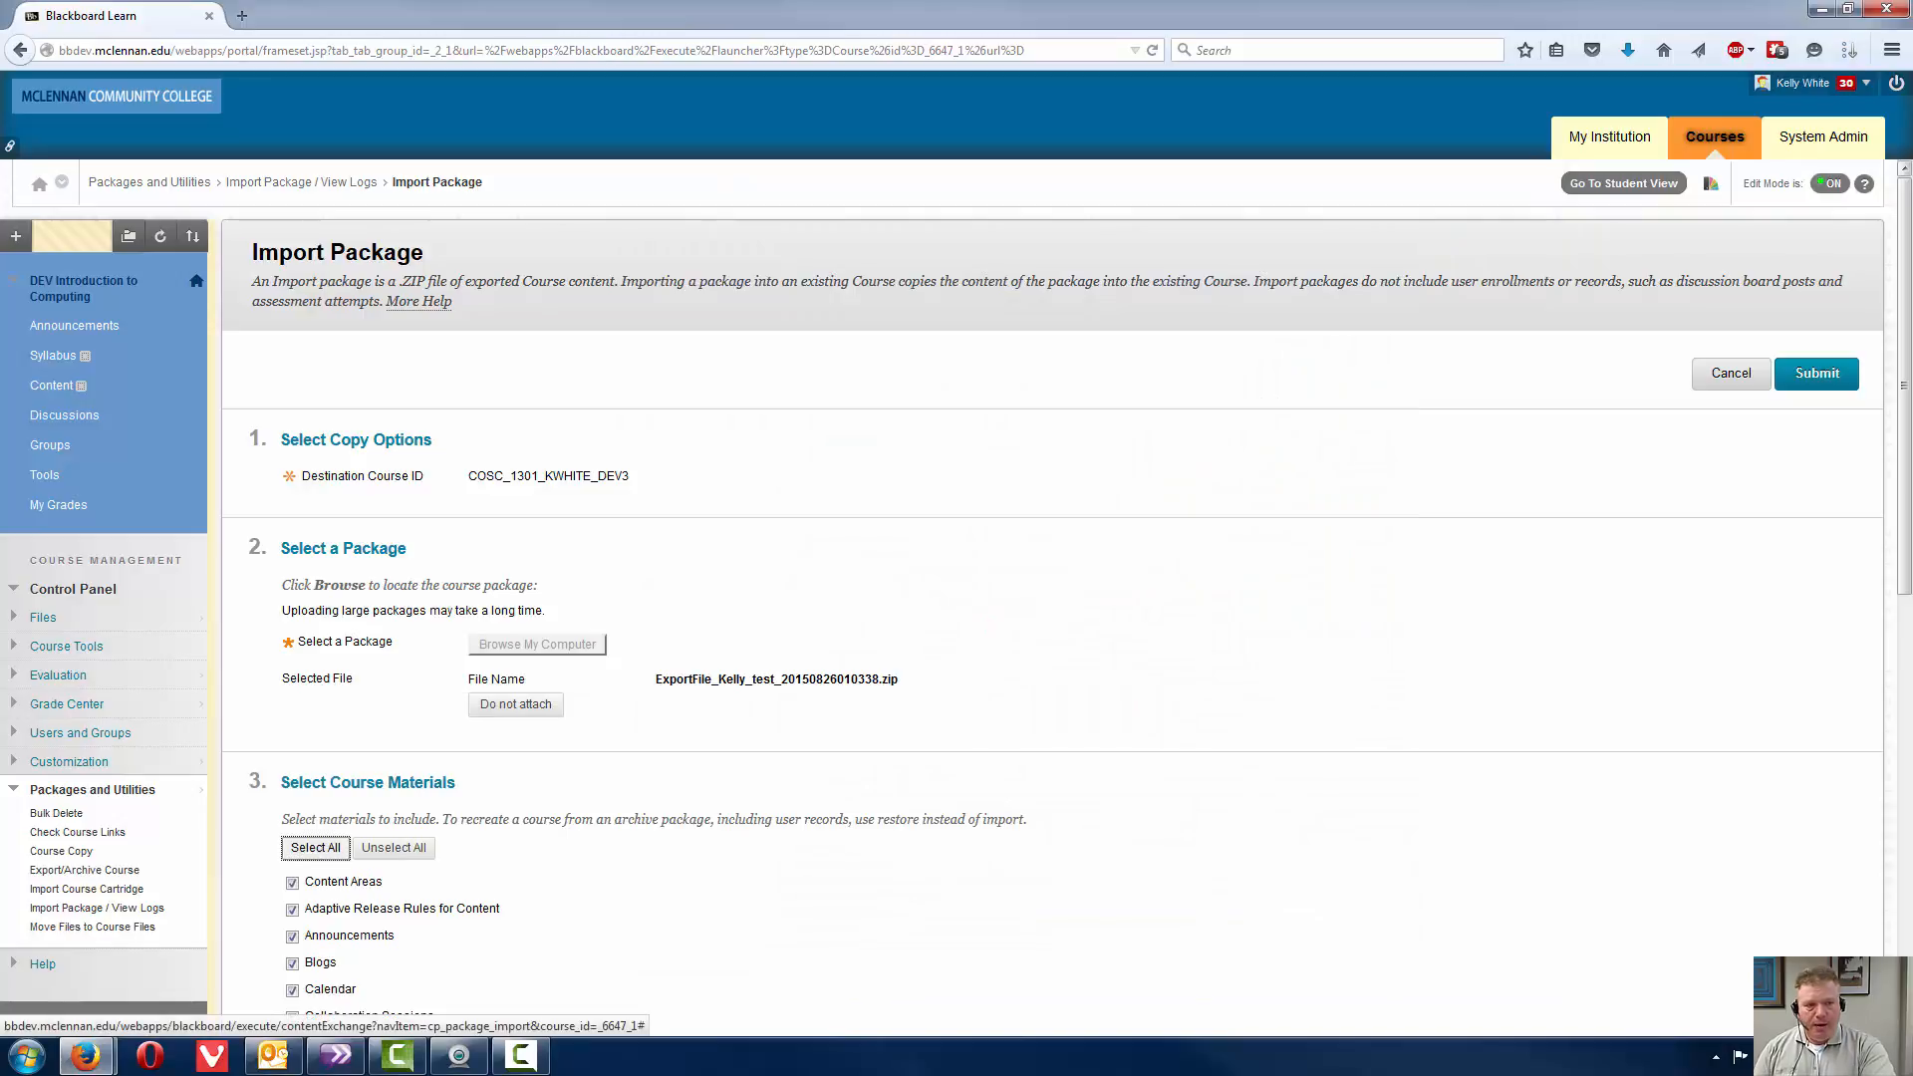
{"action": "left_click_drag", "start_coordinate": [1905, 525], "coordinate": [1890, 824]}
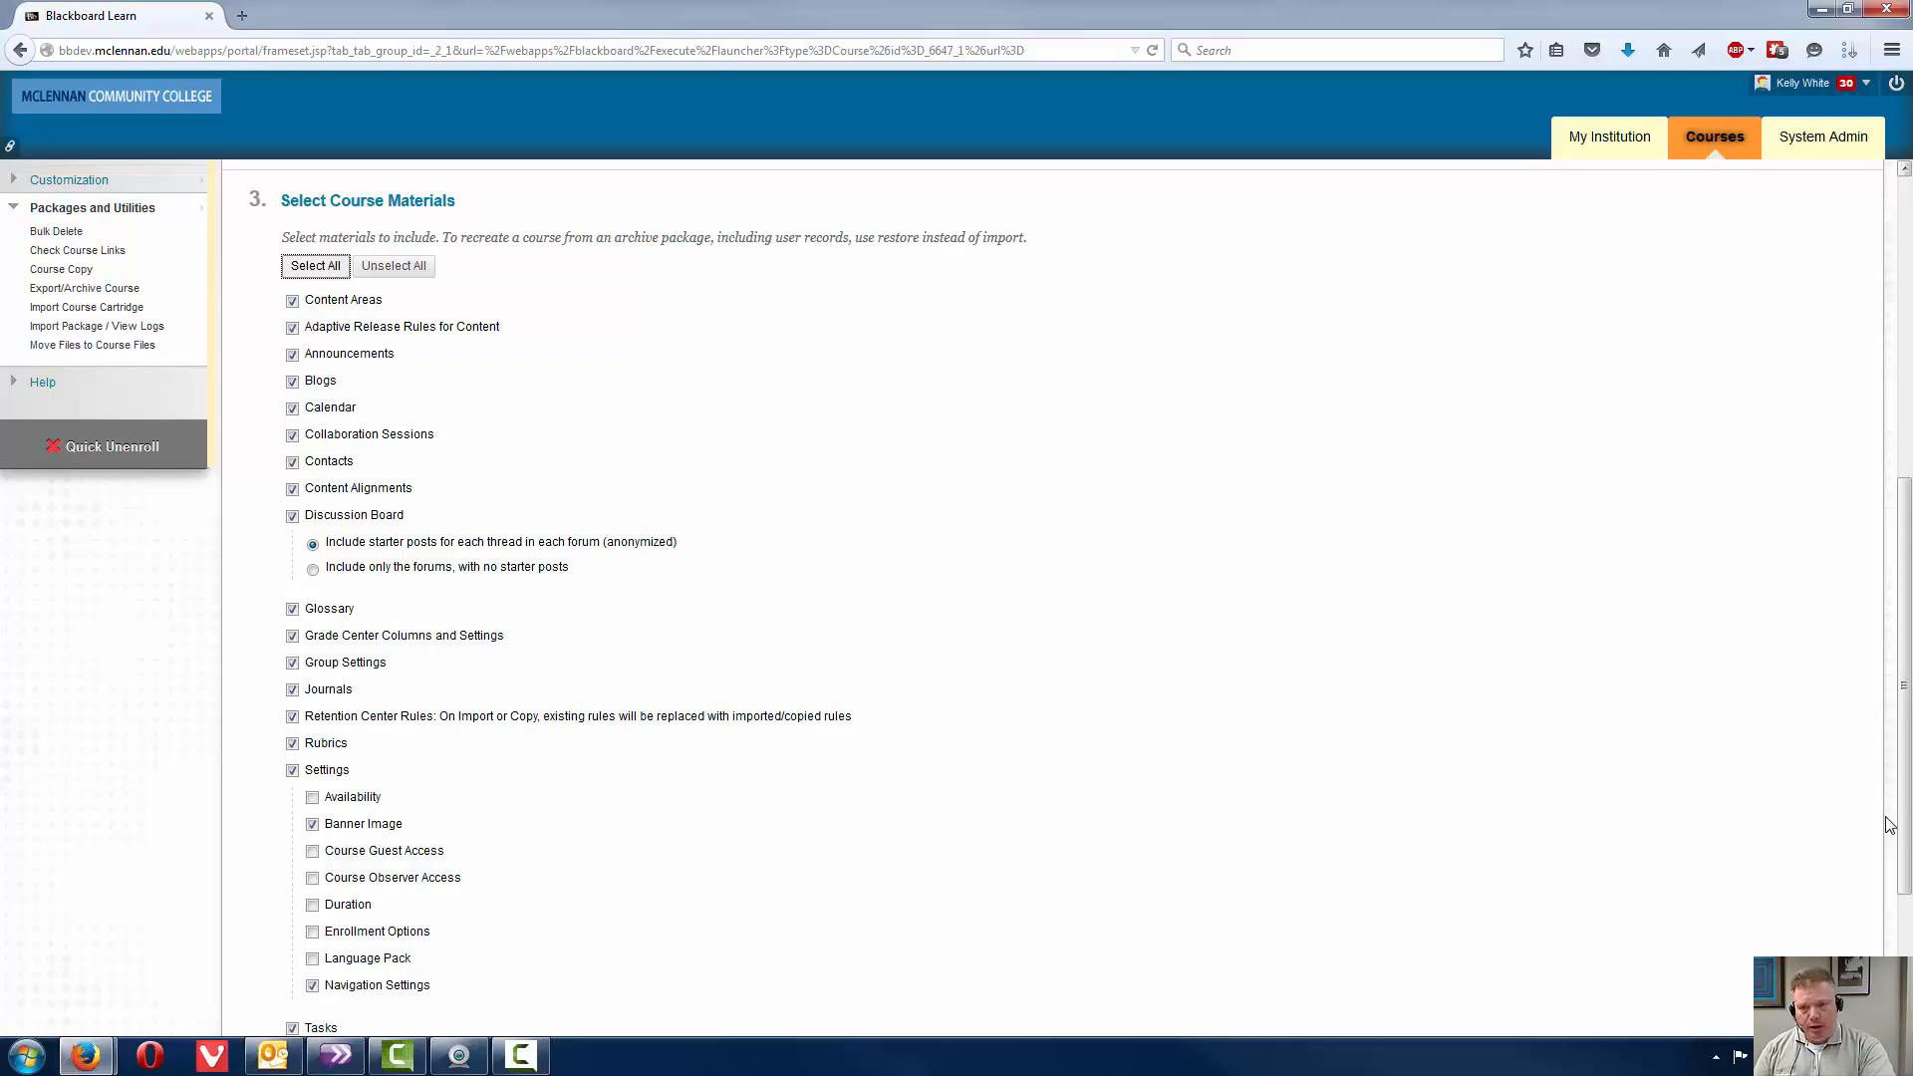
{"action": "left_click_drag", "start_coordinate": [1898, 824], "coordinate": [1898, 897]}
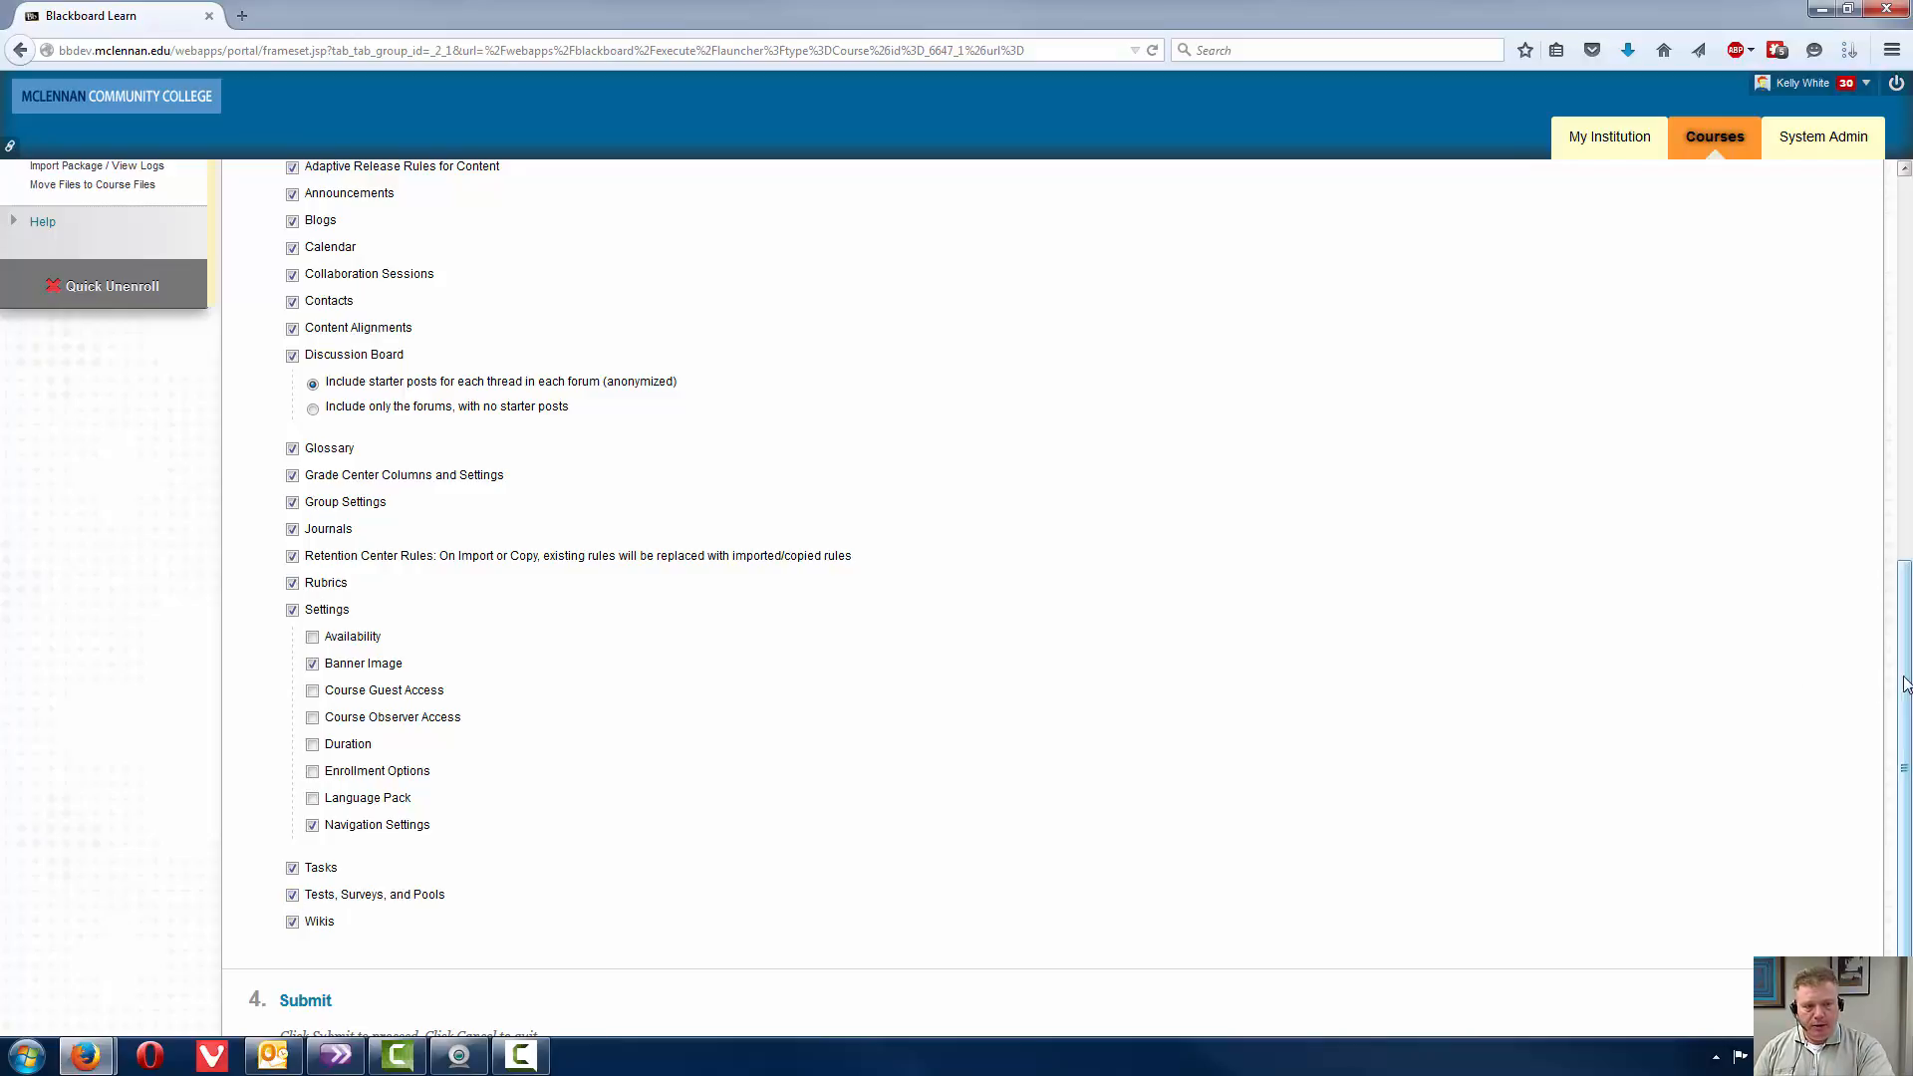
{"action": "left_click_drag", "start_coordinate": [1904, 685], "coordinate": [1901, 847]}
{"action": "left_click", "coordinate": [1812, 980]}
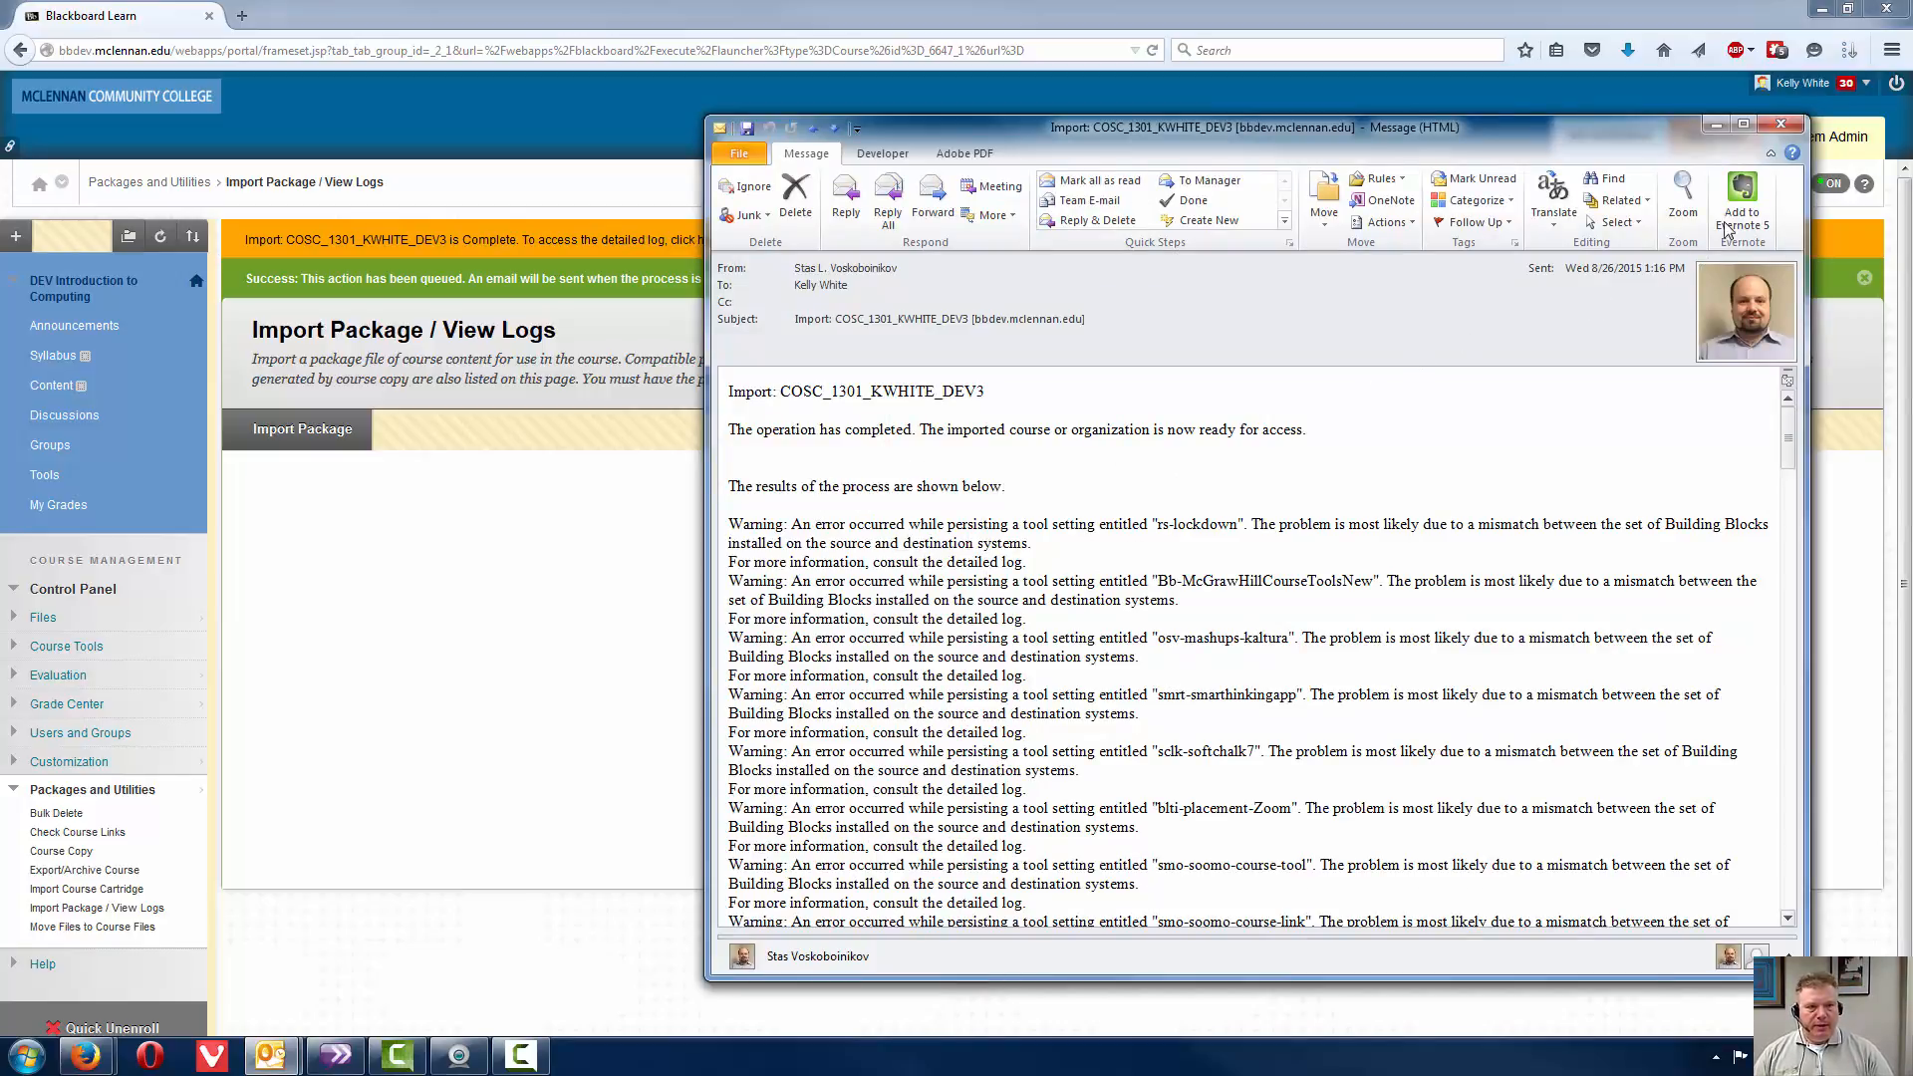
Close the import notification email, and check the destination course's import log list and Announcements page.
{"action": "left_click", "coordinate": [1781, 126]}
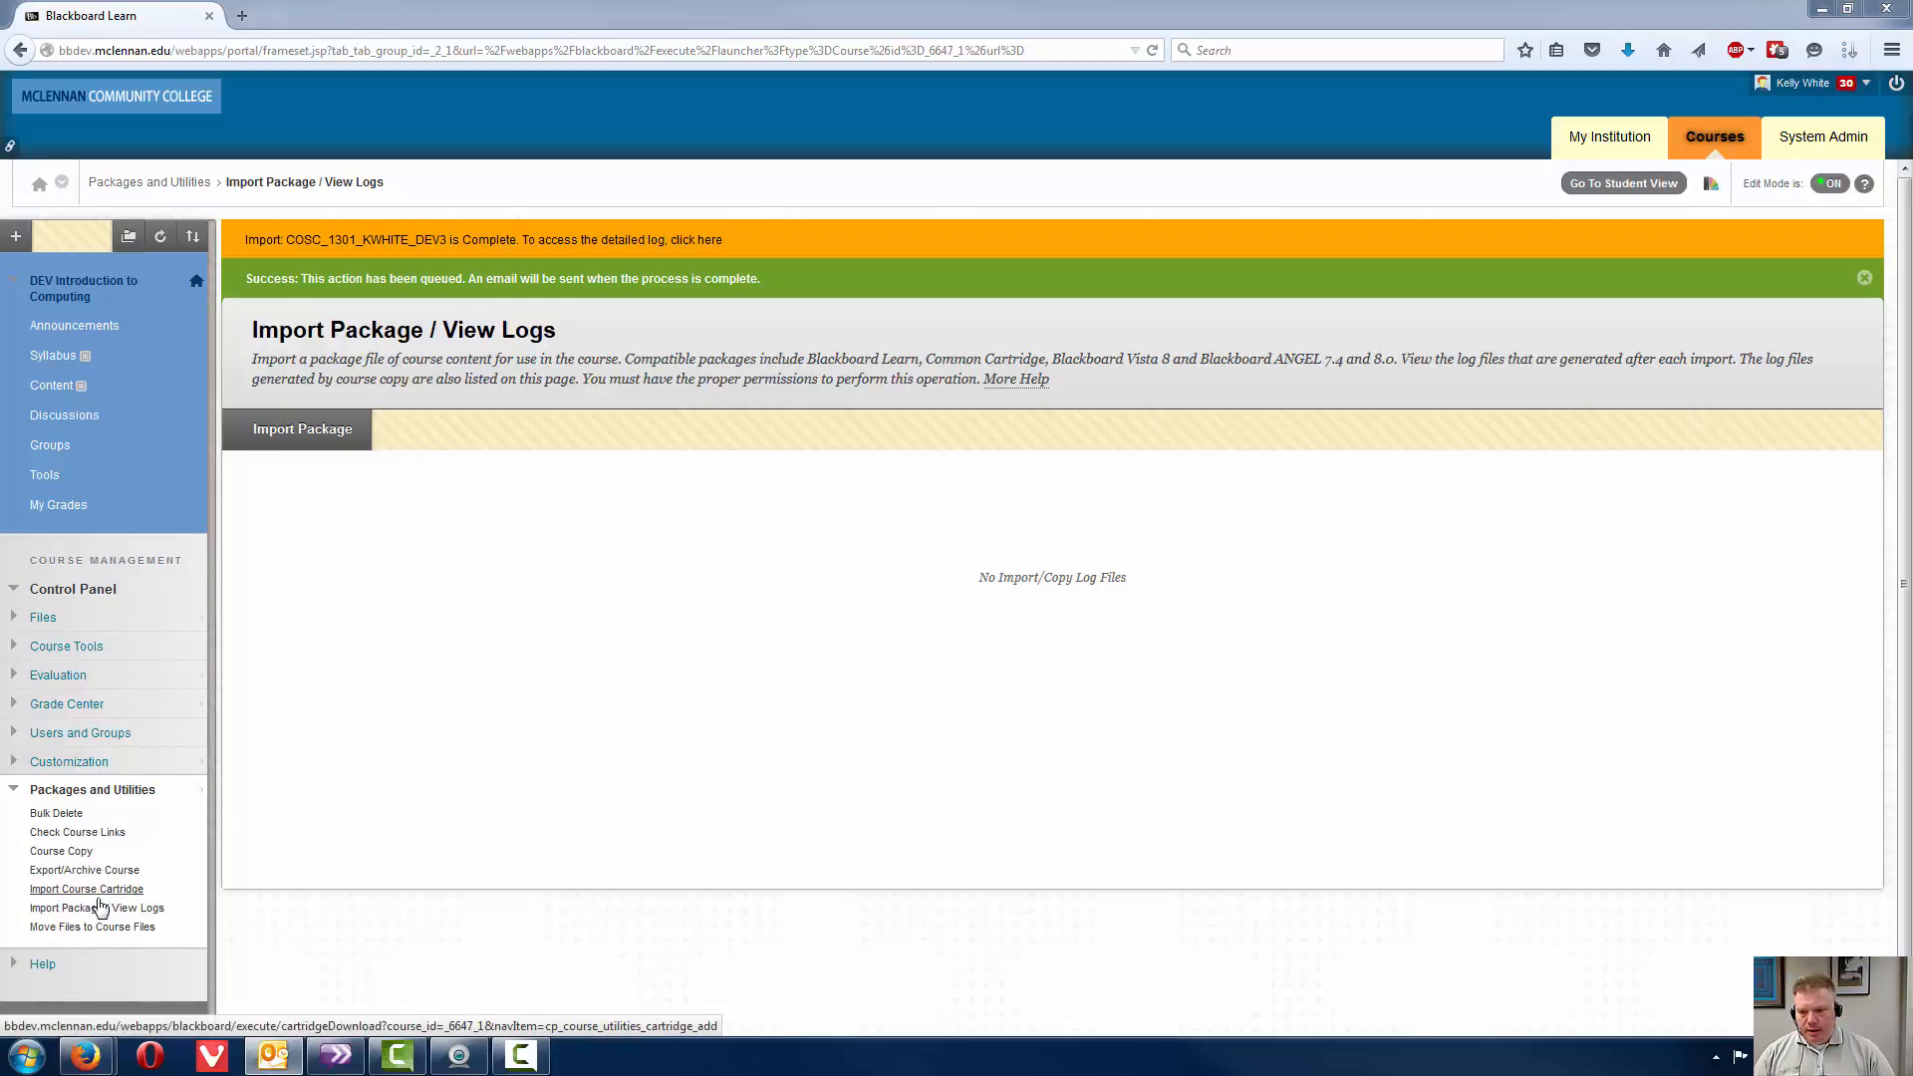
{"action": "left_click", "coordinate": [98, 911]}
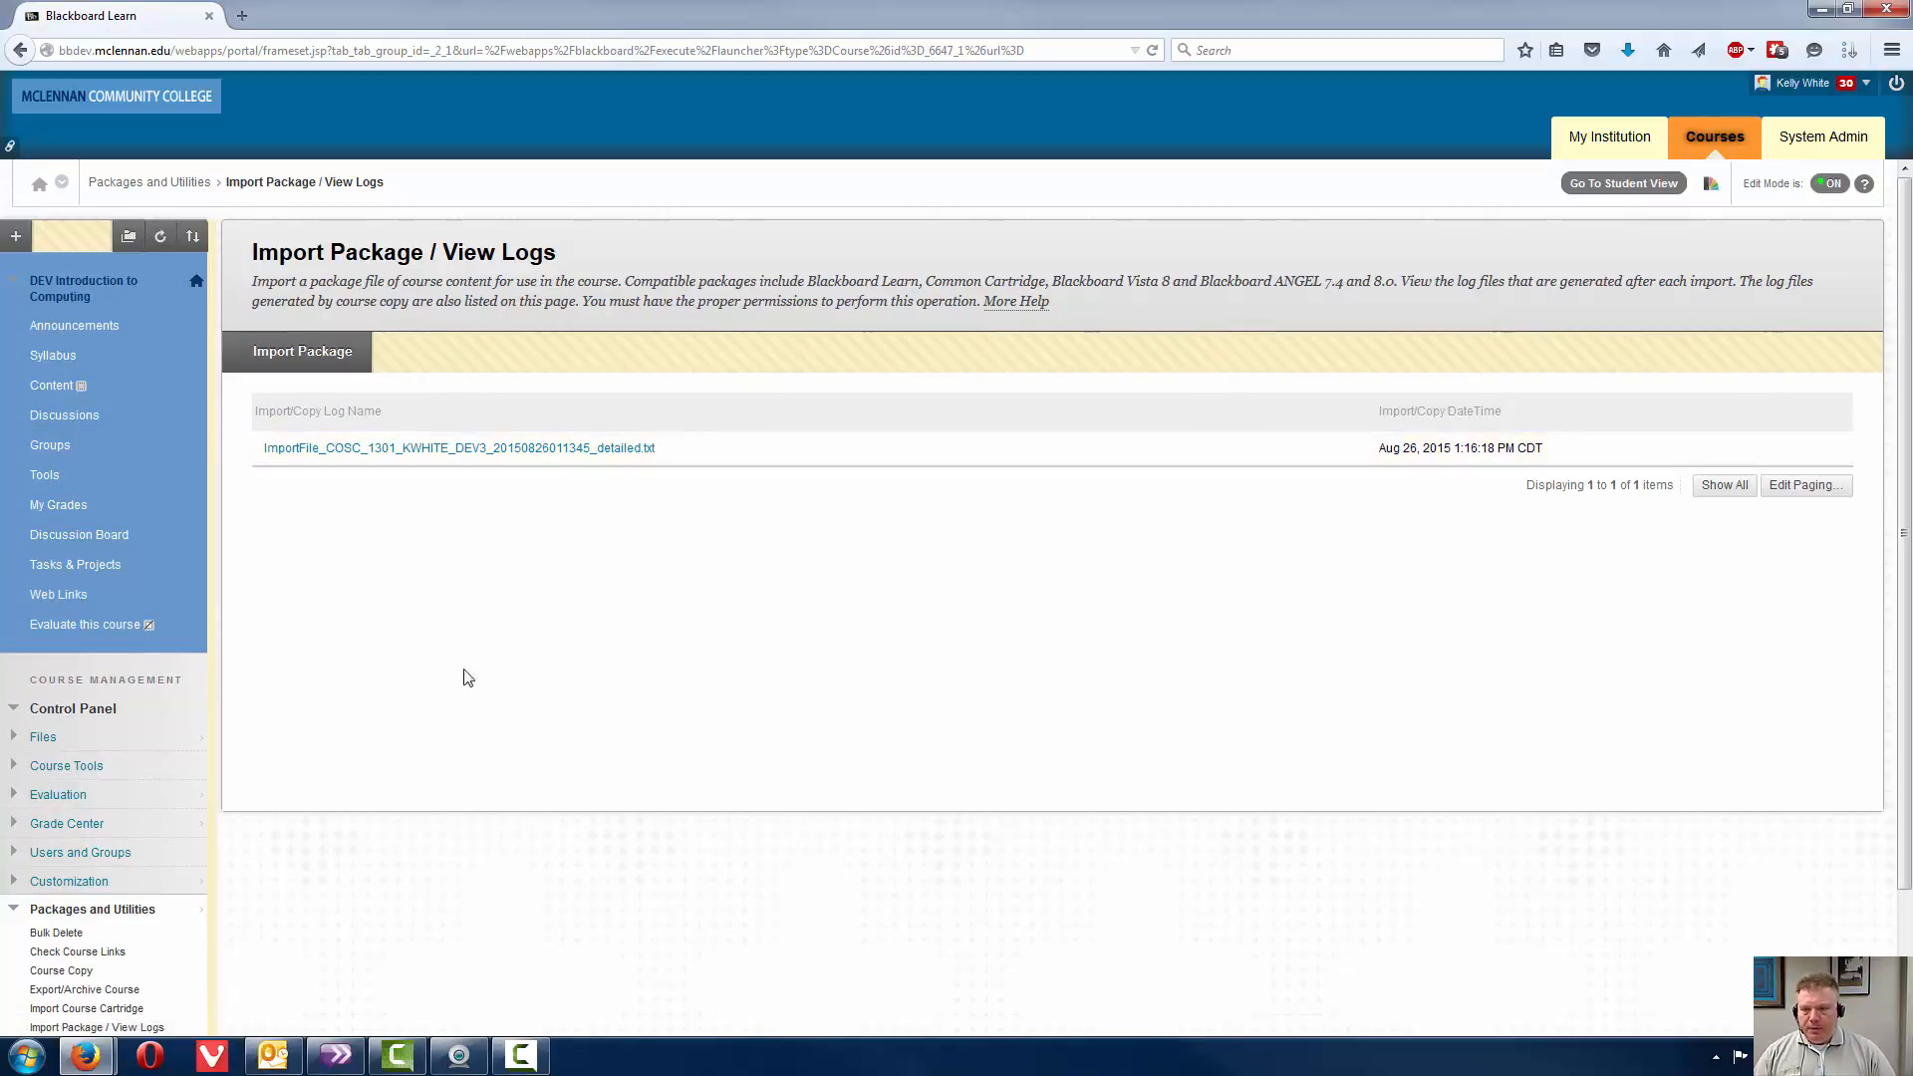
{"action": "left_click", "coordinate": [88, 332]}
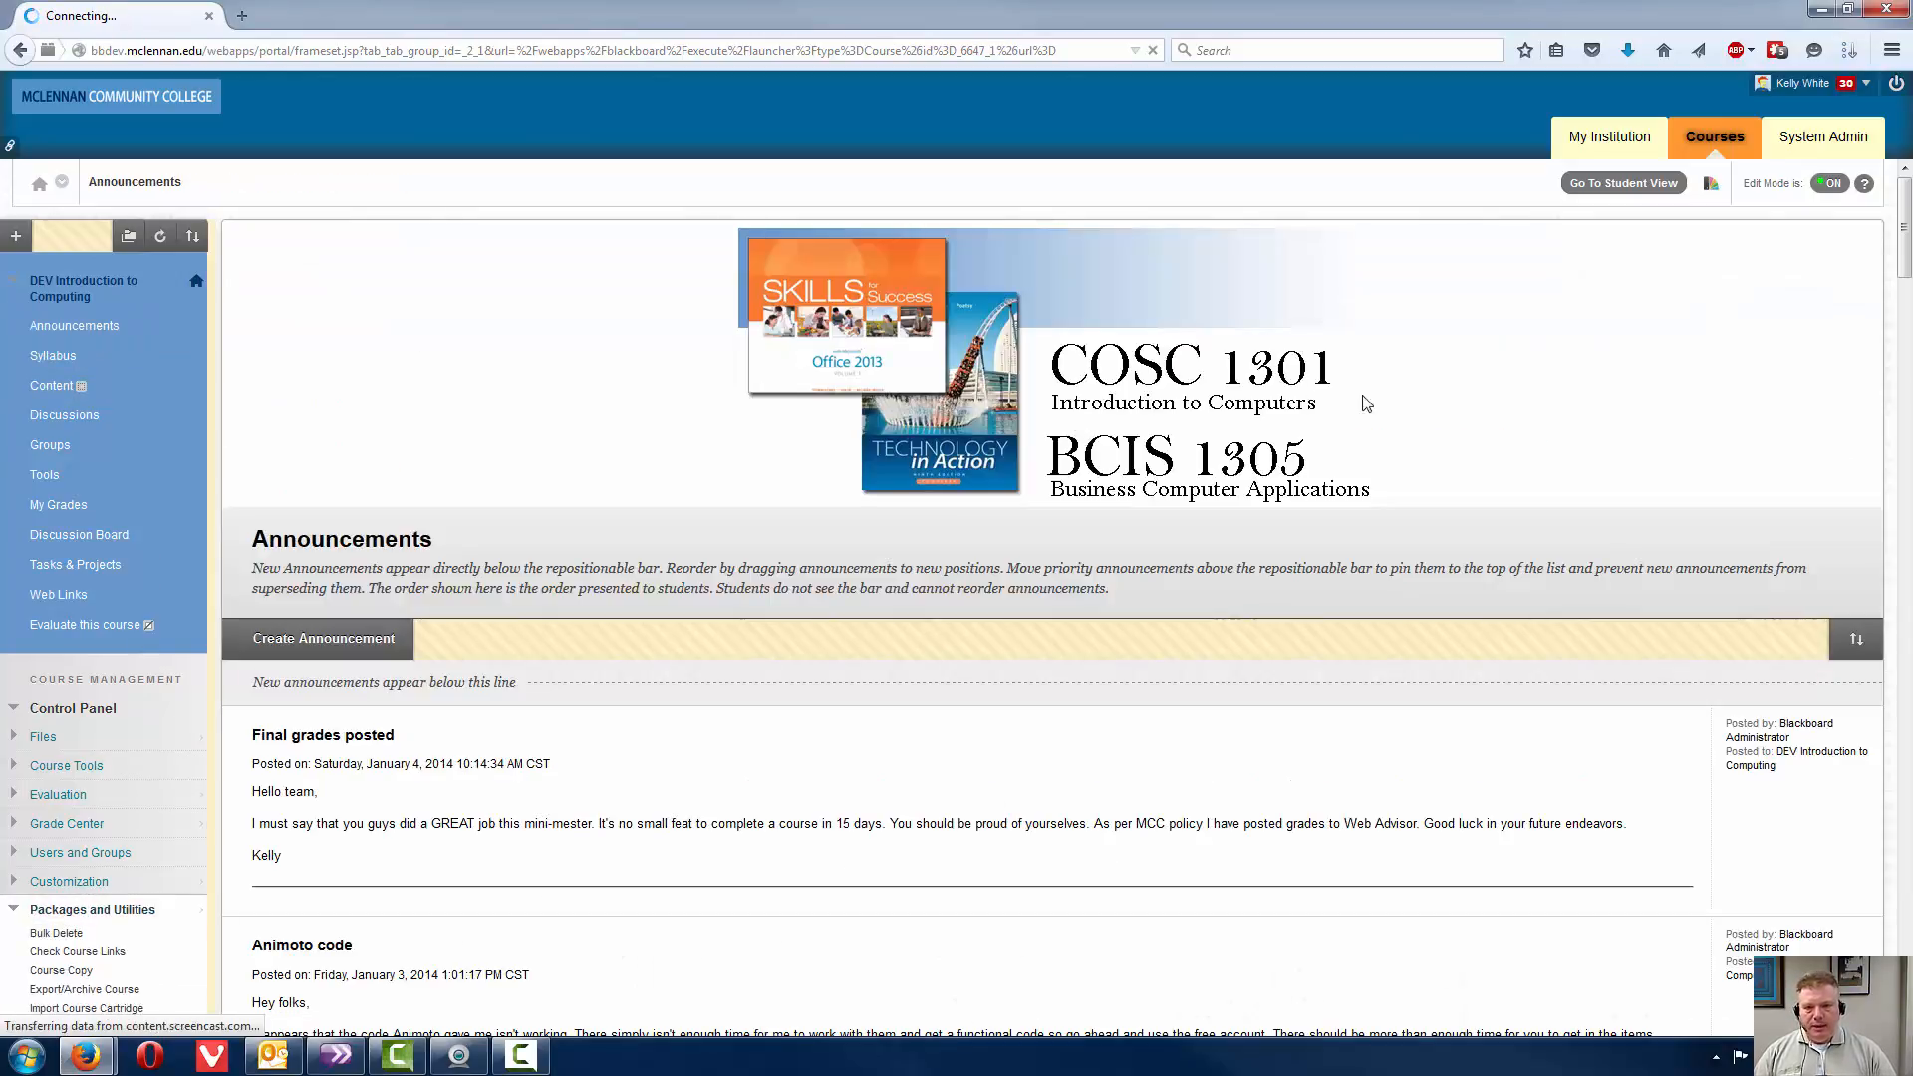
Place the destination course and source course windows side by side, and open the source course's Announcements page.
{"action": "key", "text": "super+Right"}
{"action": "left_click", "coordinate": [692, 21]}
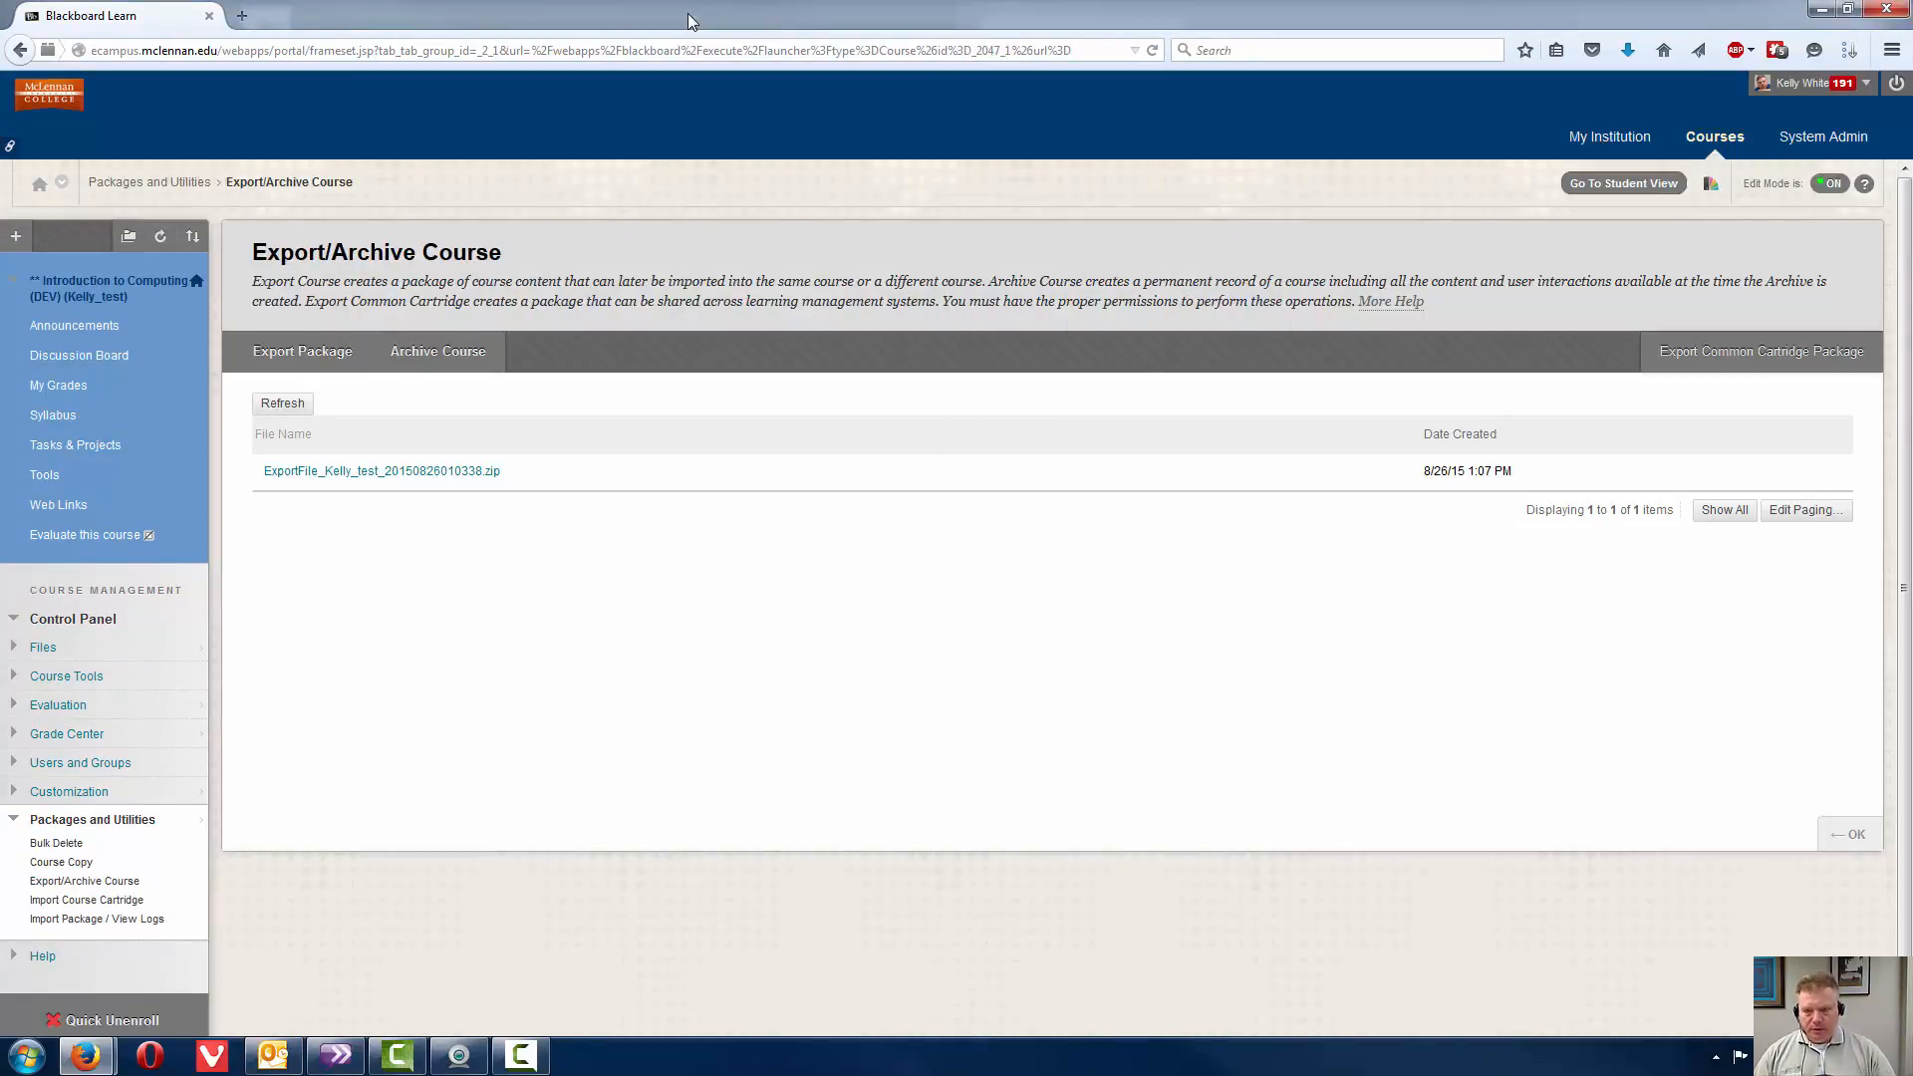
{"action": "key", "text": "super+Left"}
{"action": "left_click", "coordinate": [78, 356]}
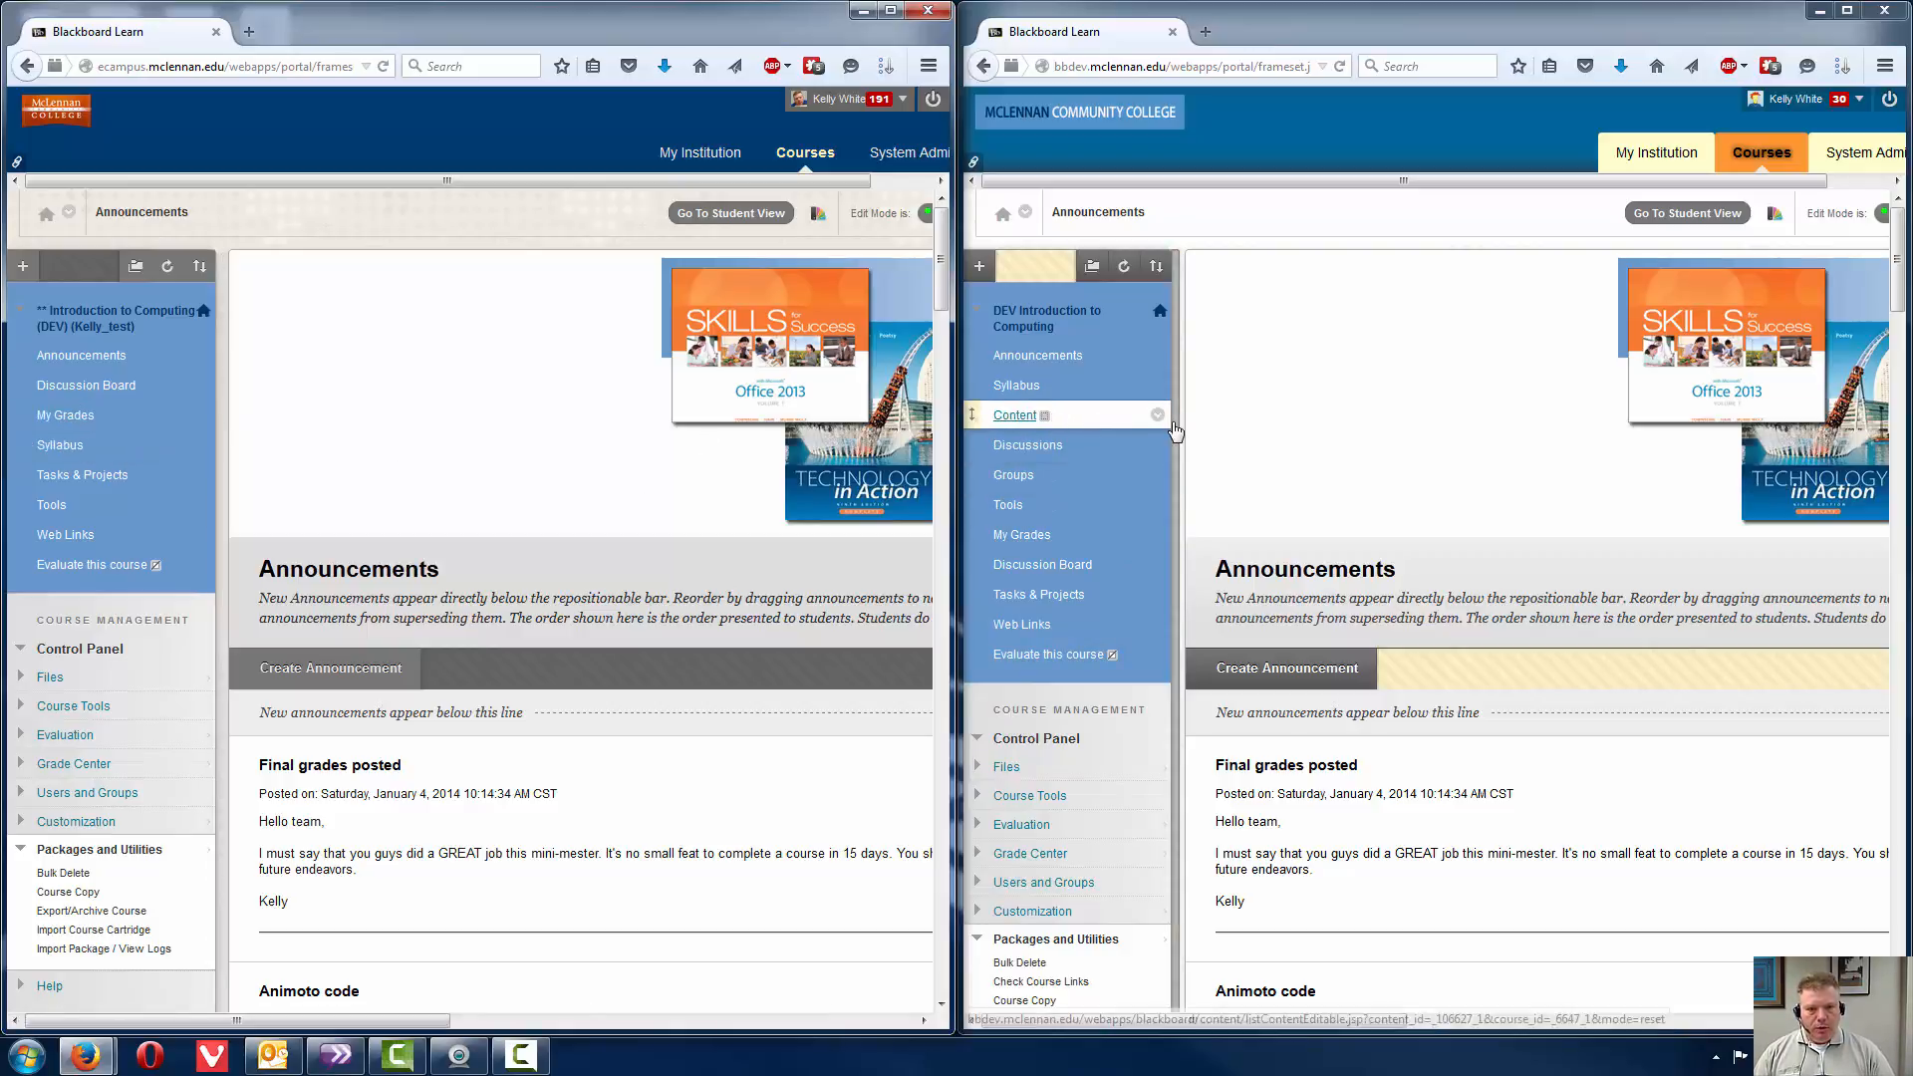
Delete the Content content area from the imported DEV Introduction to Computing course menu.
{"action": "left_click", "coordinate": [1157, 415]}
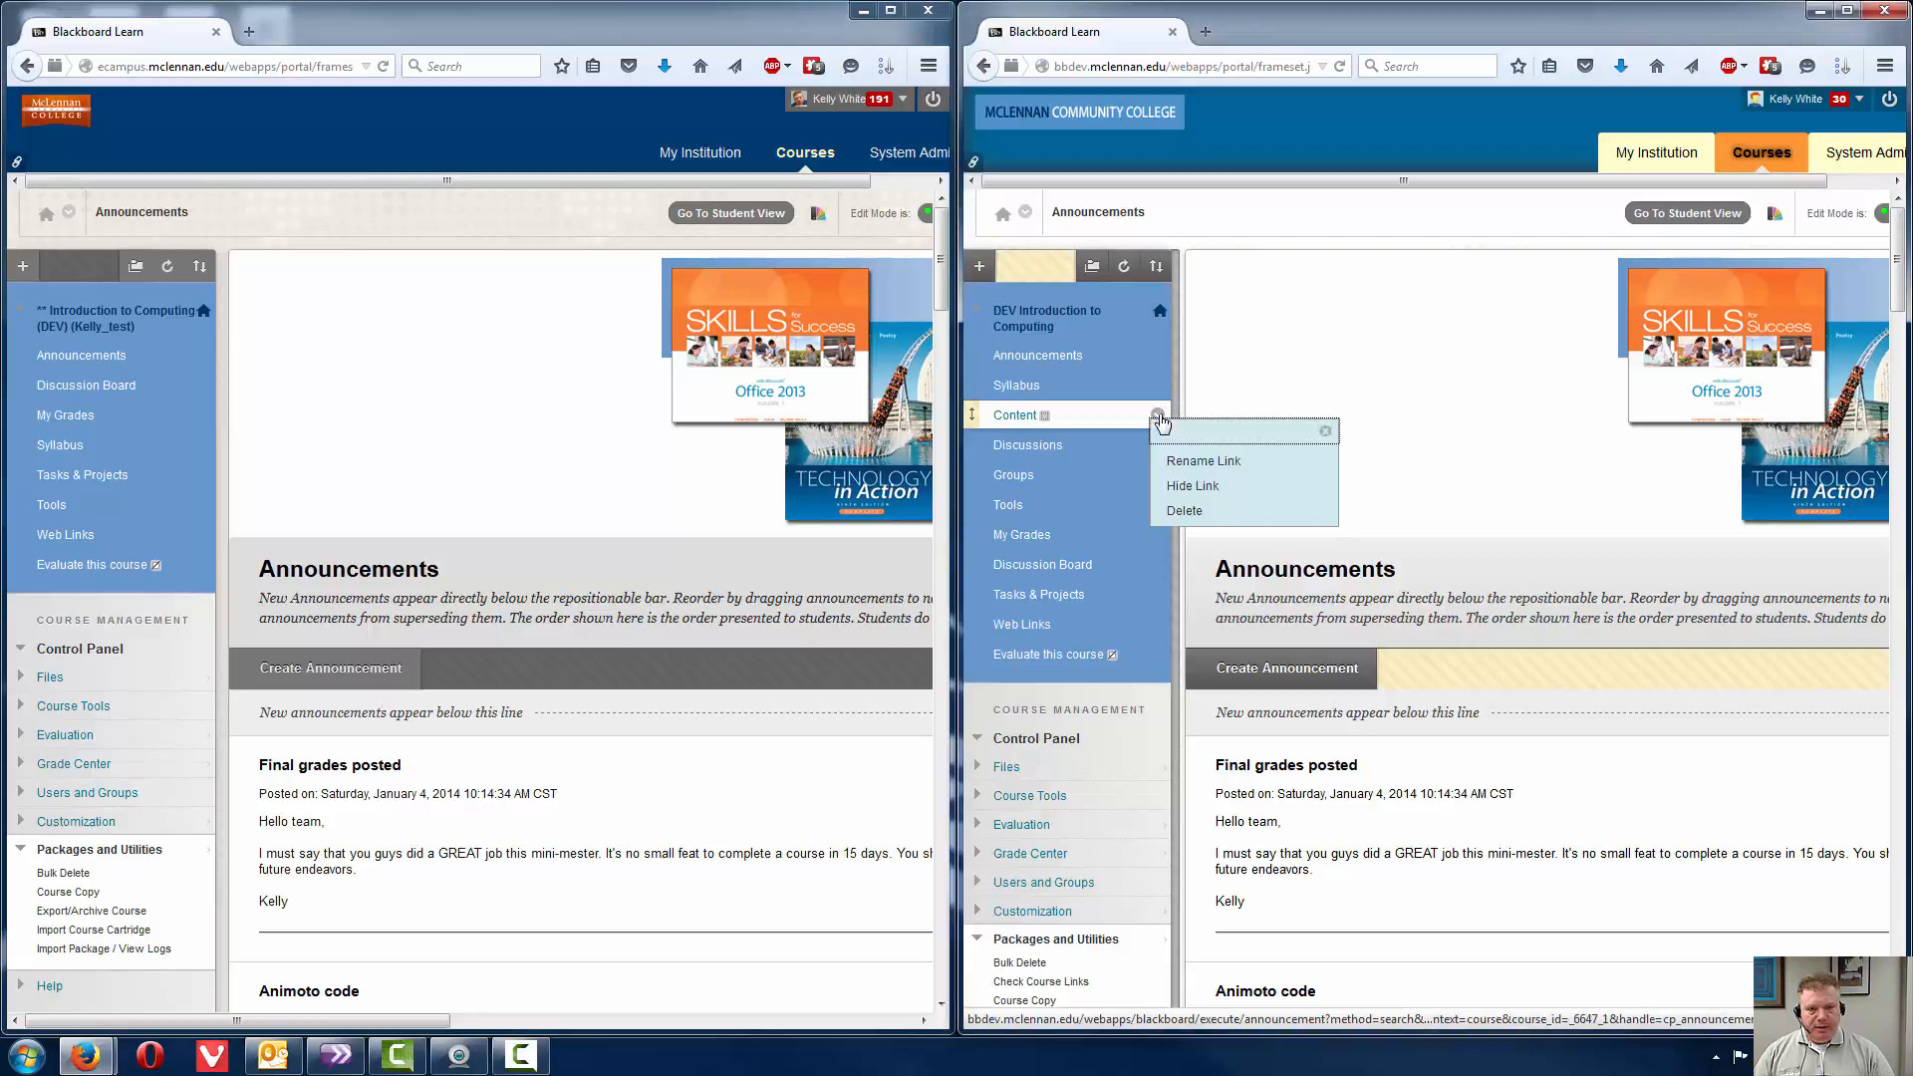
{"action": "left_click", "coordinate": [1188, 511]}
{"action": "left_click", "coordinate": [1299, 626]}
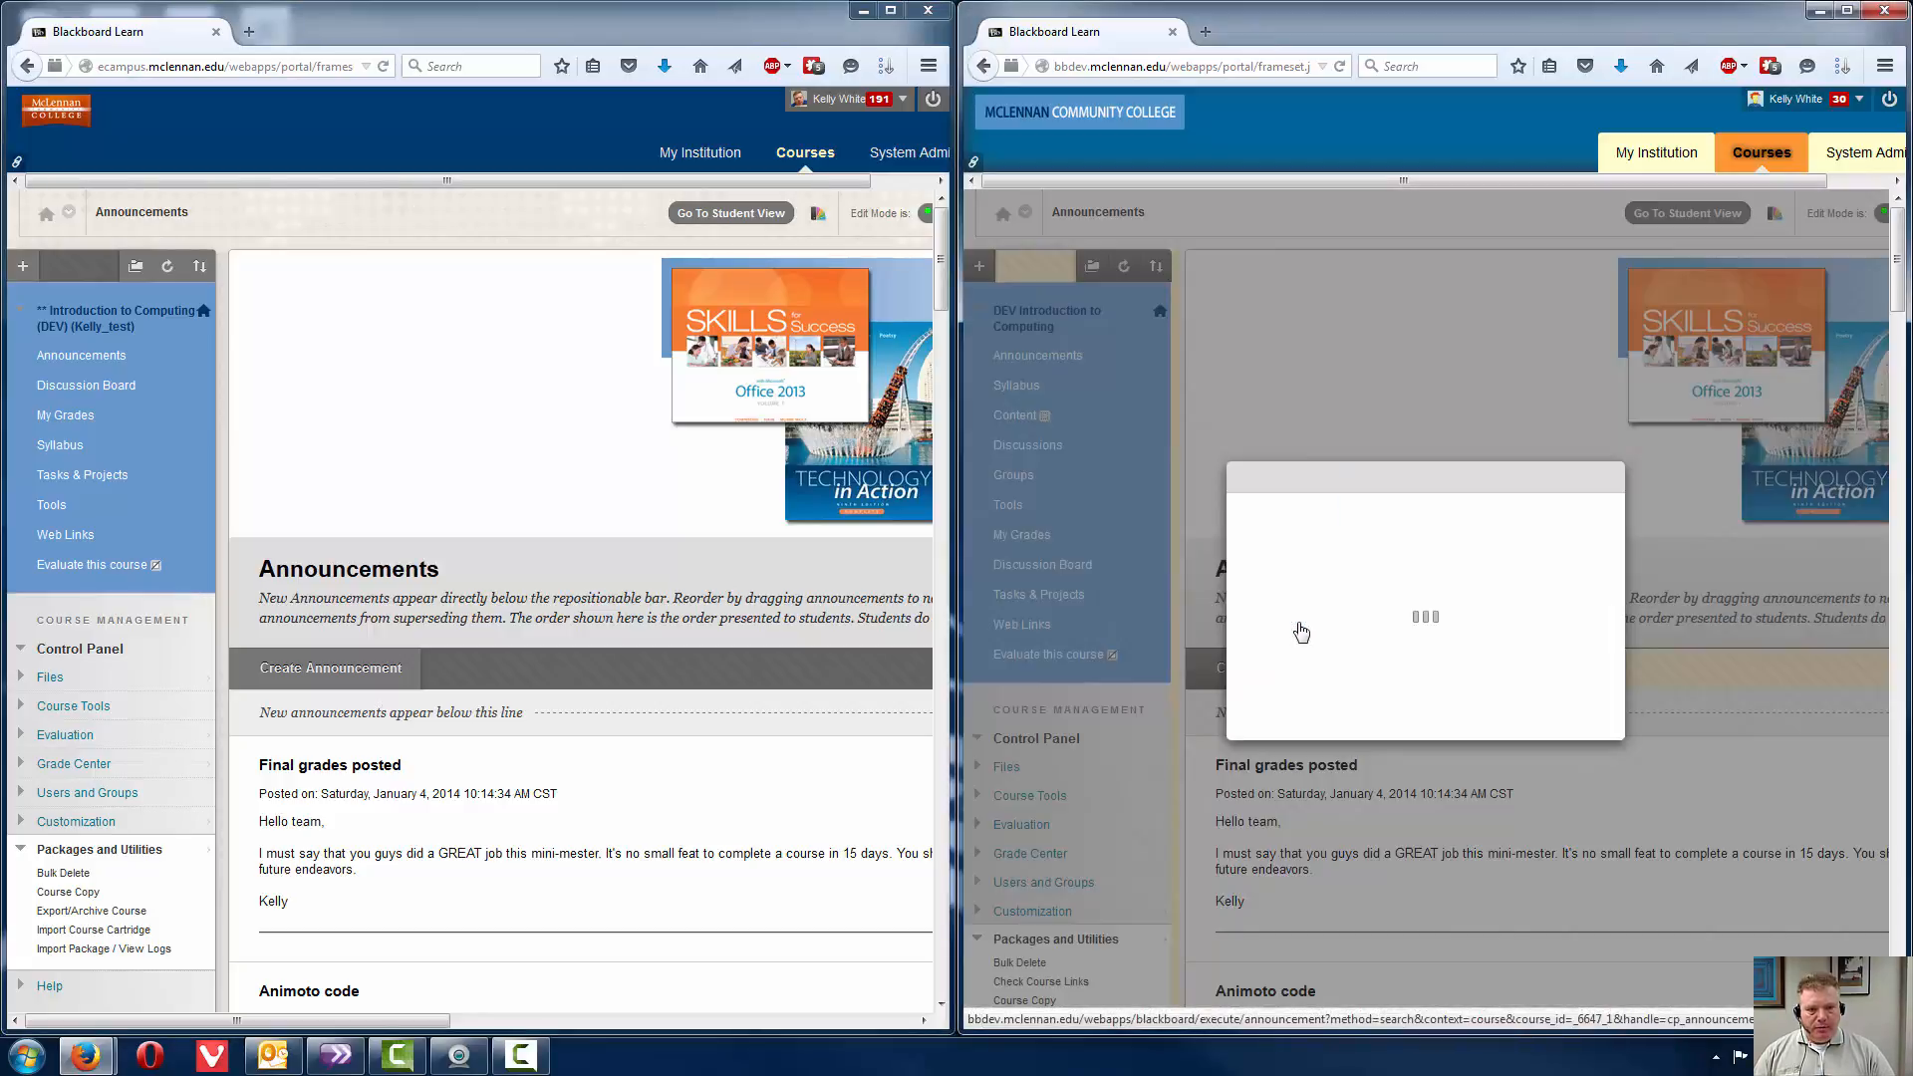
{"action": "left_click", "coordinate": [1578, 578]}
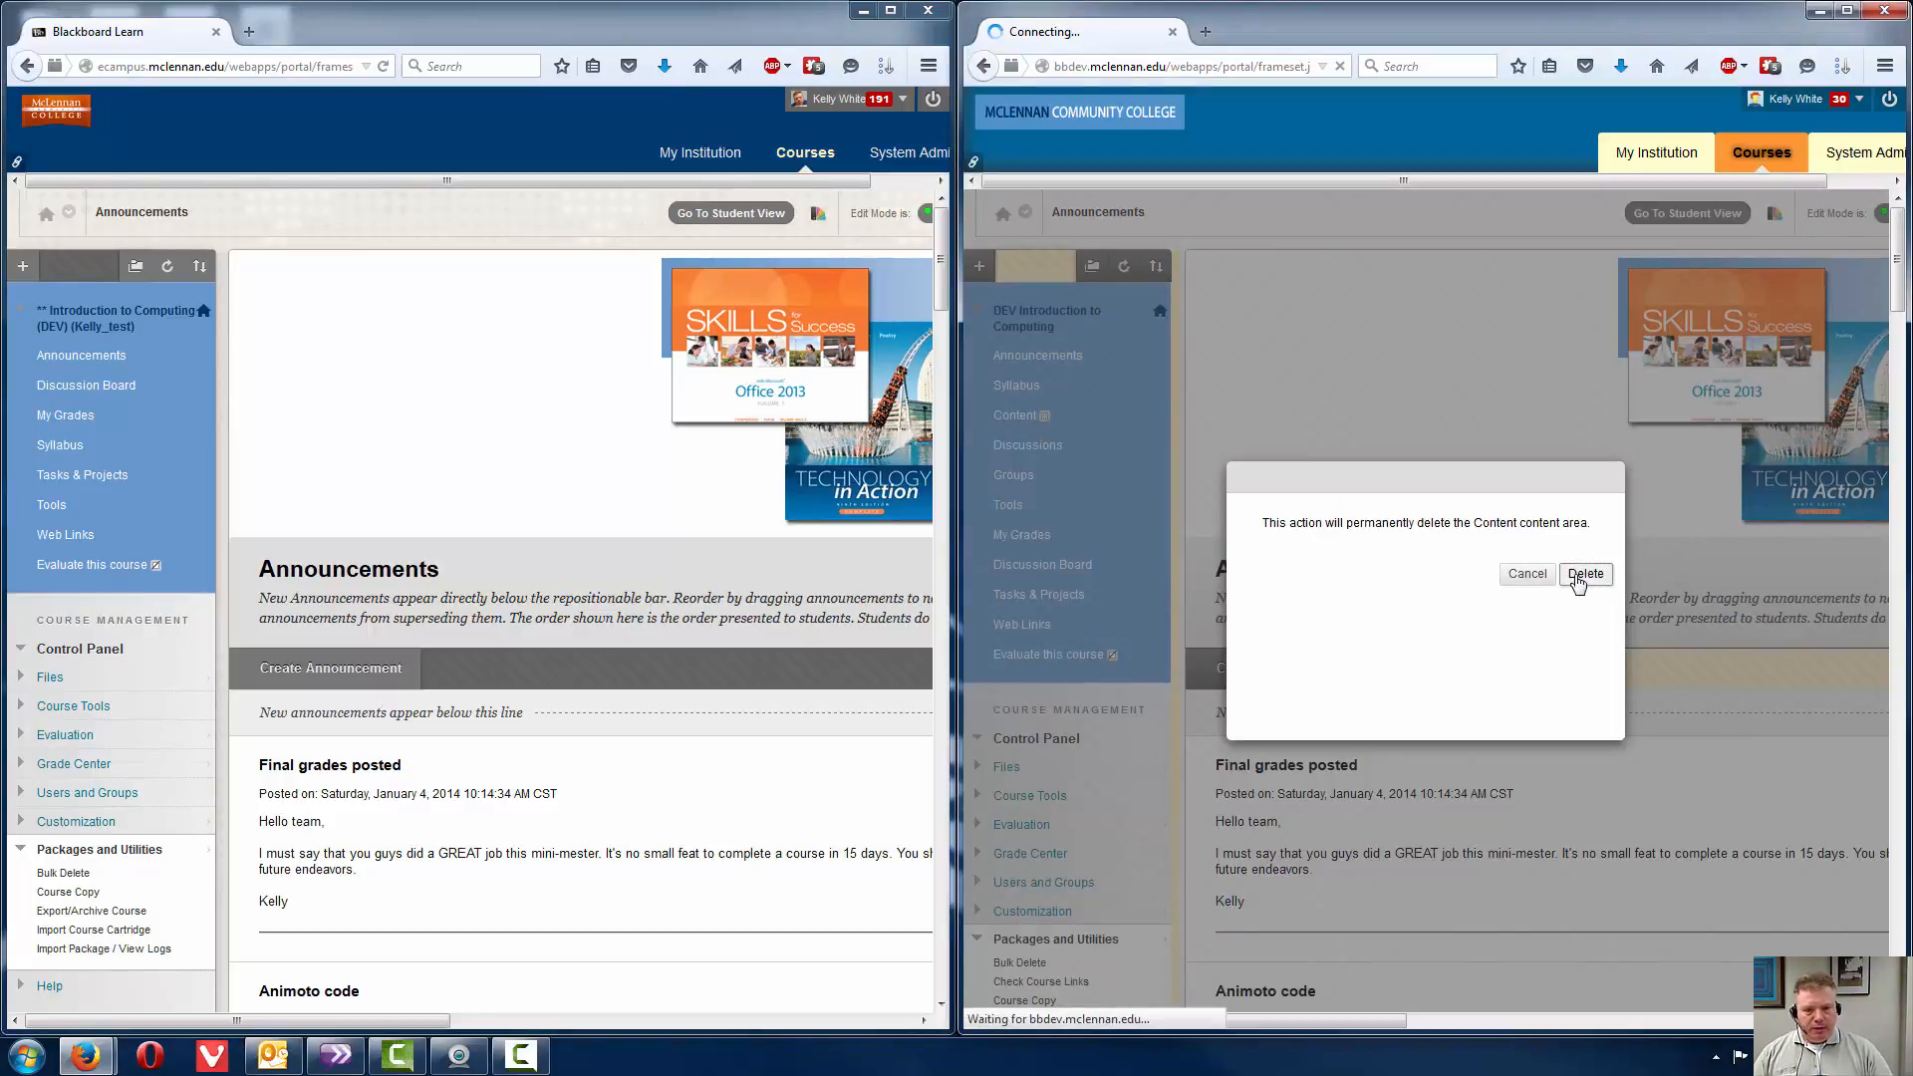